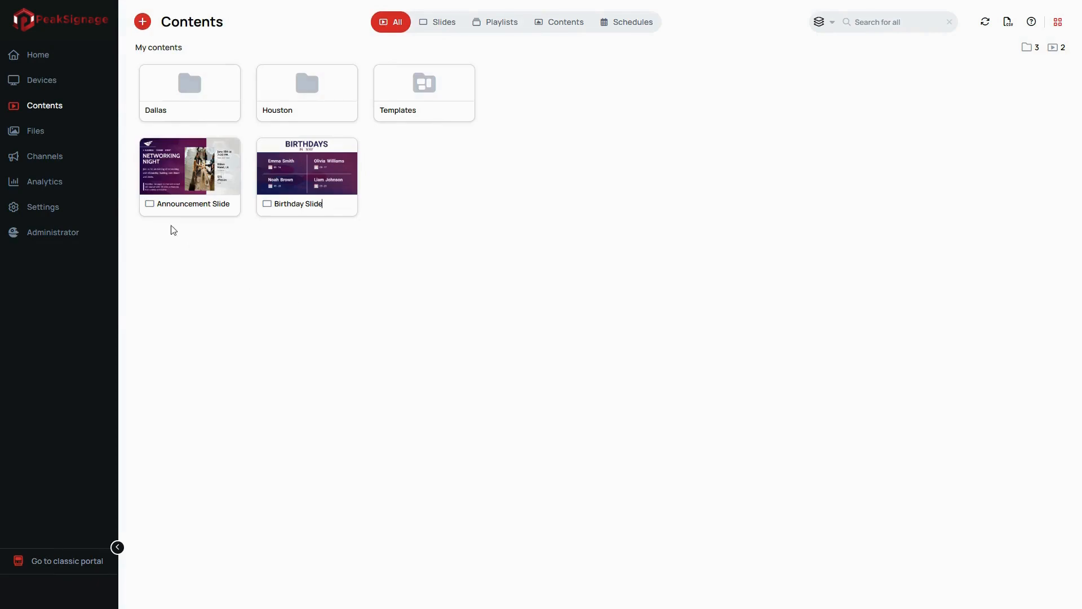
Go to the Contents library and filter it to show only playlists
{"action": "left_click", "coordinate": [63, 112]}
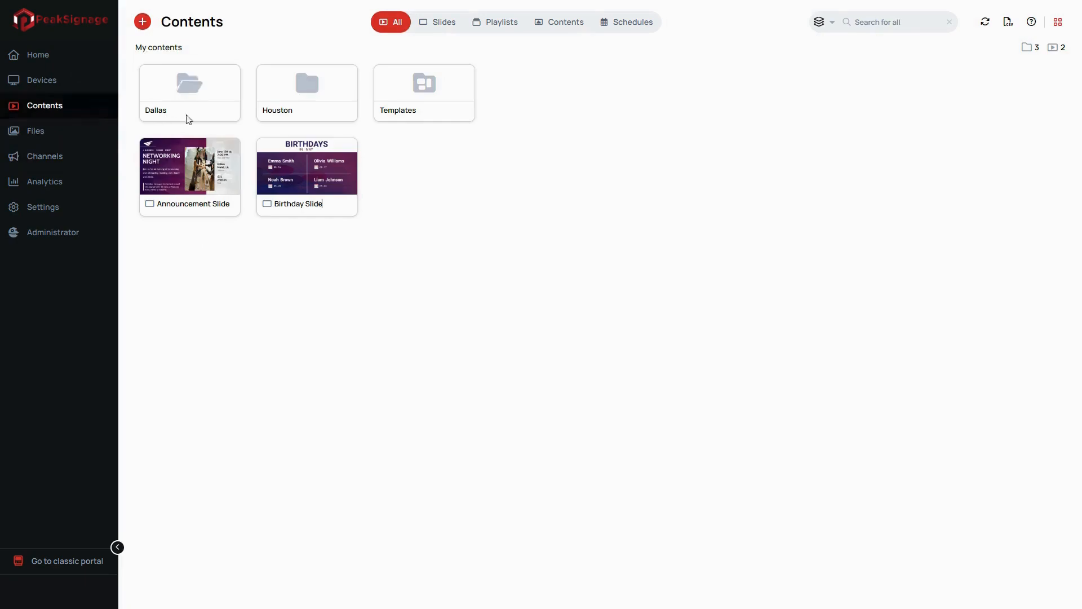
{"action": "left_click", "coordinate": [386, 36]}
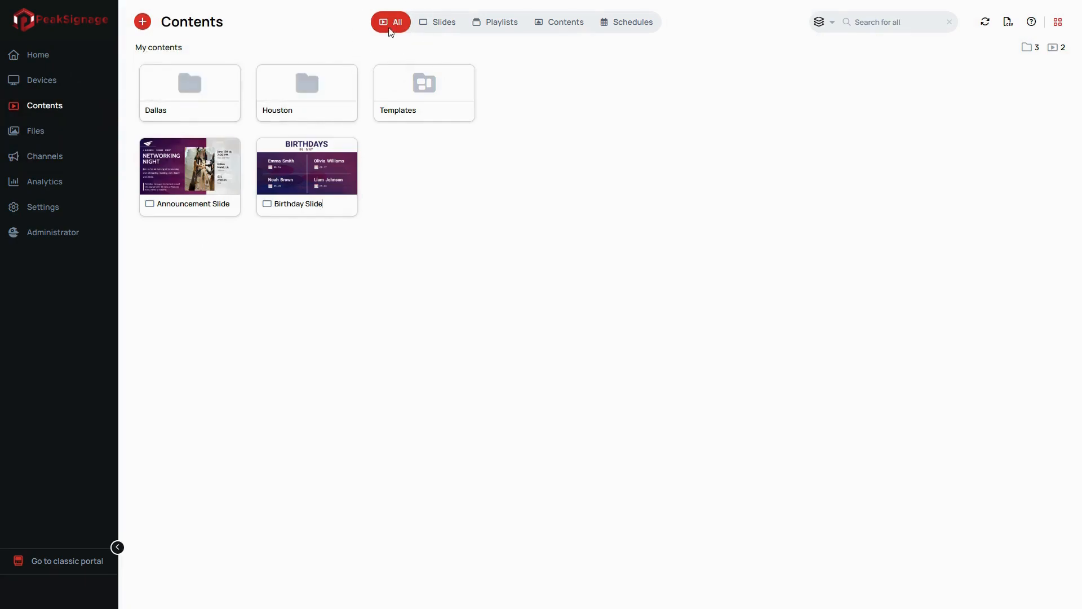
{"action": "left_click", "coordinate": [447, 31]}
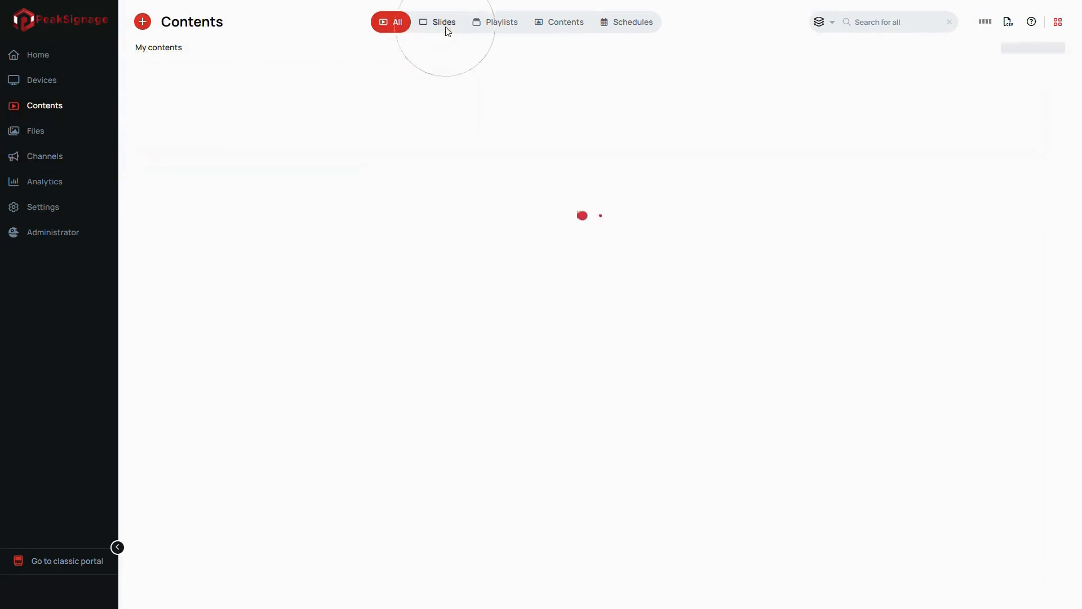
{"action": "left_click", "coordinate": [494, 31]}
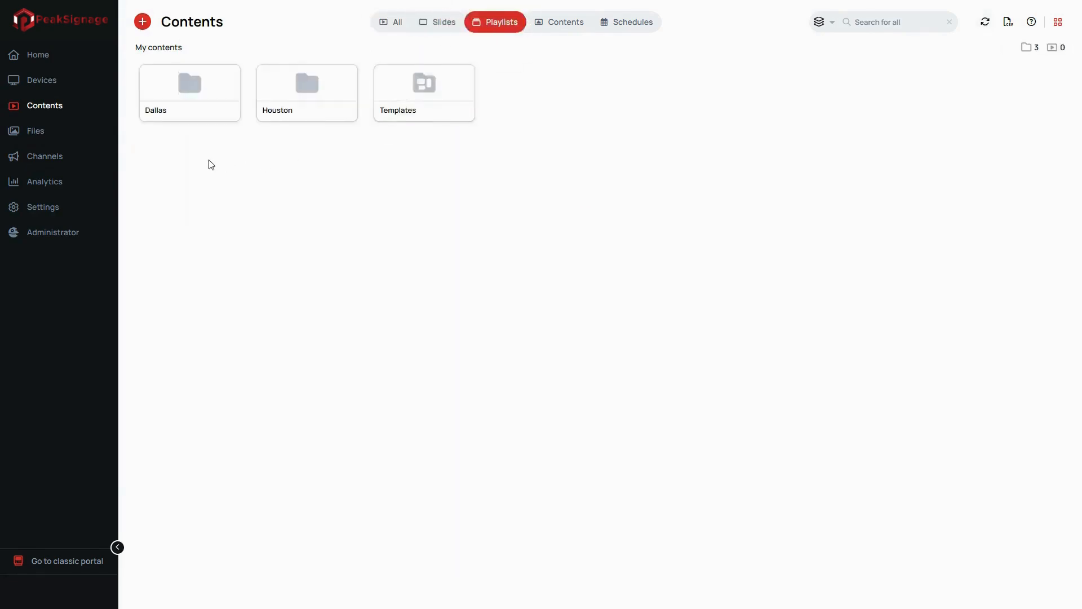
Create a new playlist named Corporate and open it for editing
{"action": "left_click", "coordinate": [143, 22]}
{"action": "left_click", "coordinate": [200, 69]}
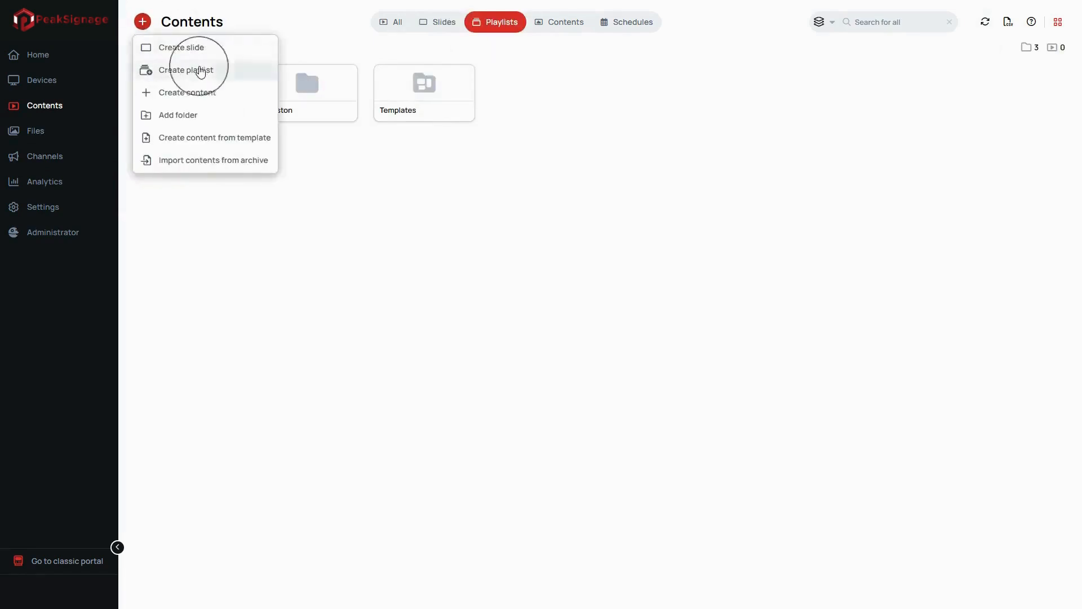
{"action": "left_click", "coordinate": [439, 247]}
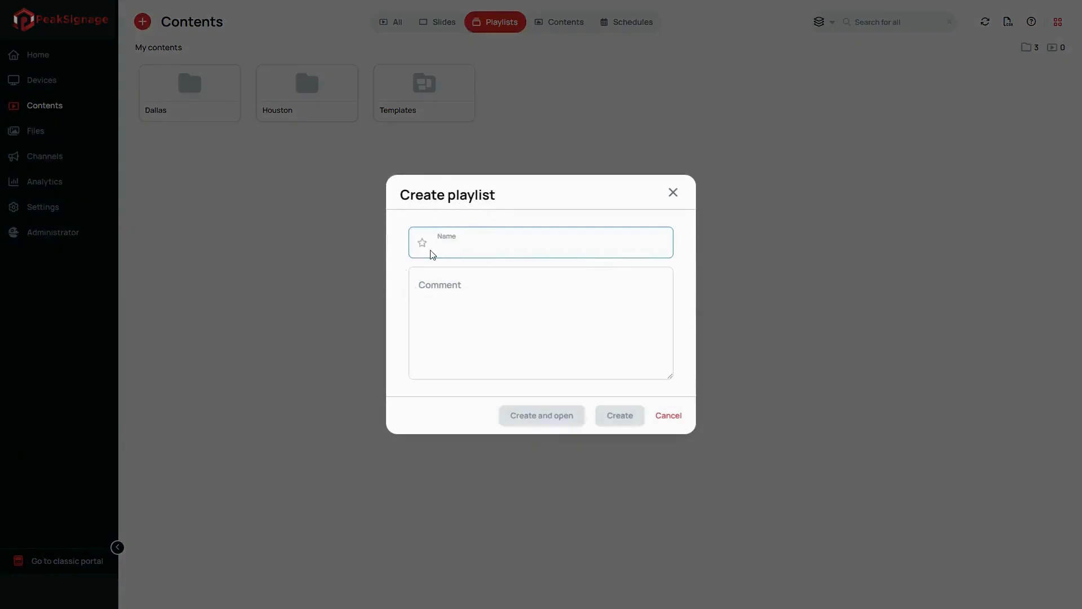
{"action": "type", "text": "Corporate"}
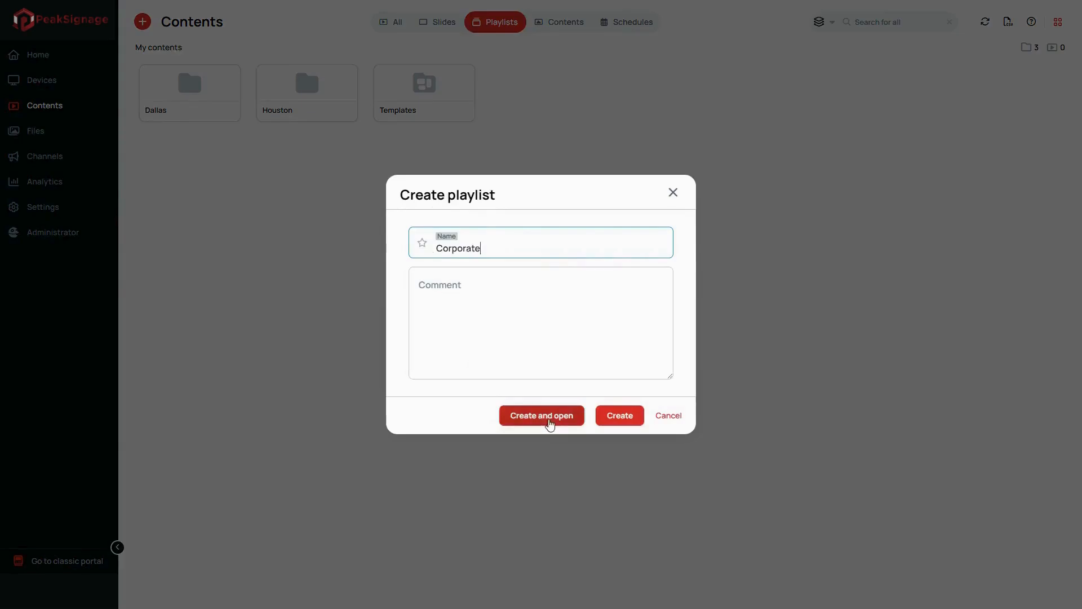
{"action": "left_click", "coordinate": [547, 420]}
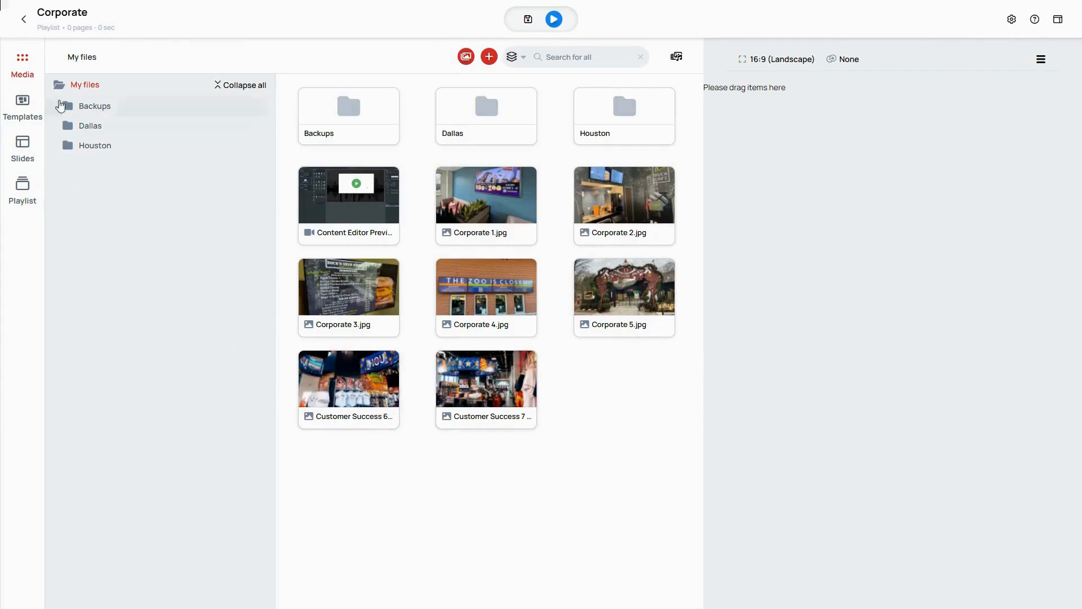
Look through the Dallas and Houston media folders and return to My files
{"action": "left_click", "coordinate": [80, 89]}
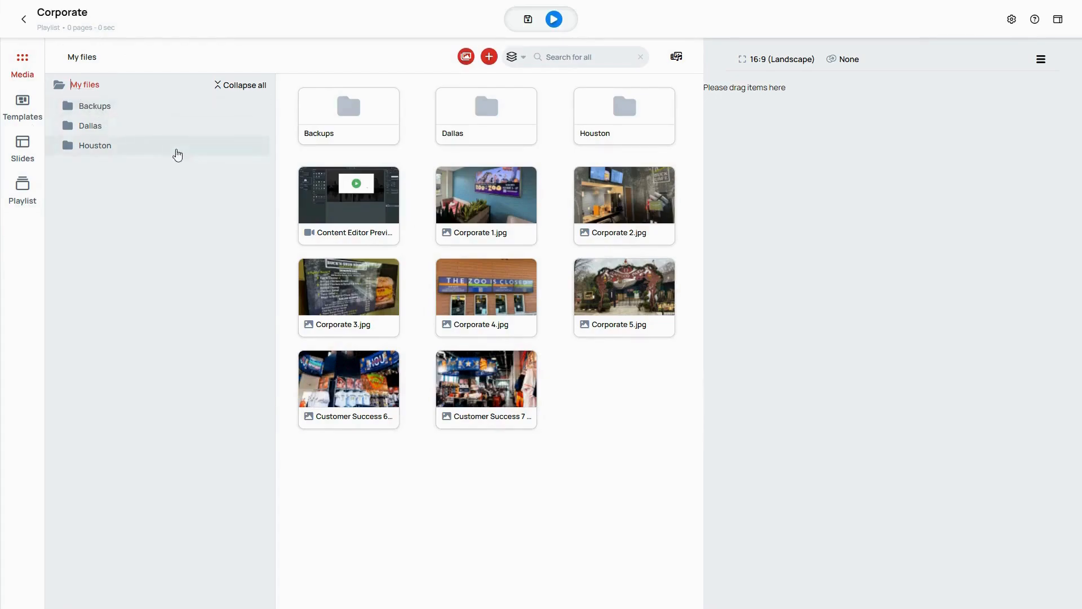
{"action": "left_click", "coordinate": [151, 130]}
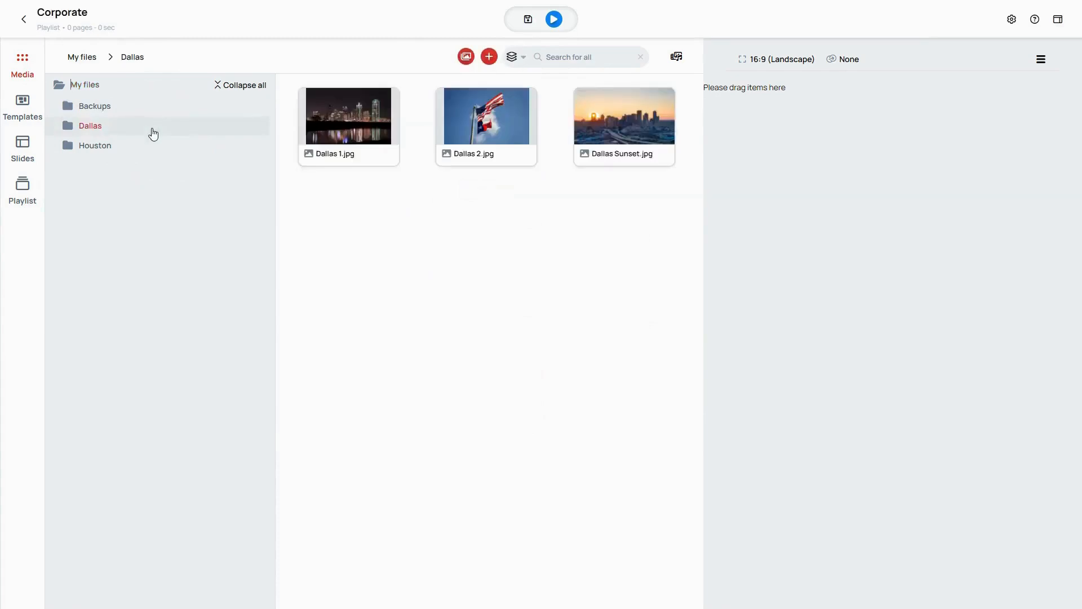
{"action": "left_click", "coordinate": [141, 148]}
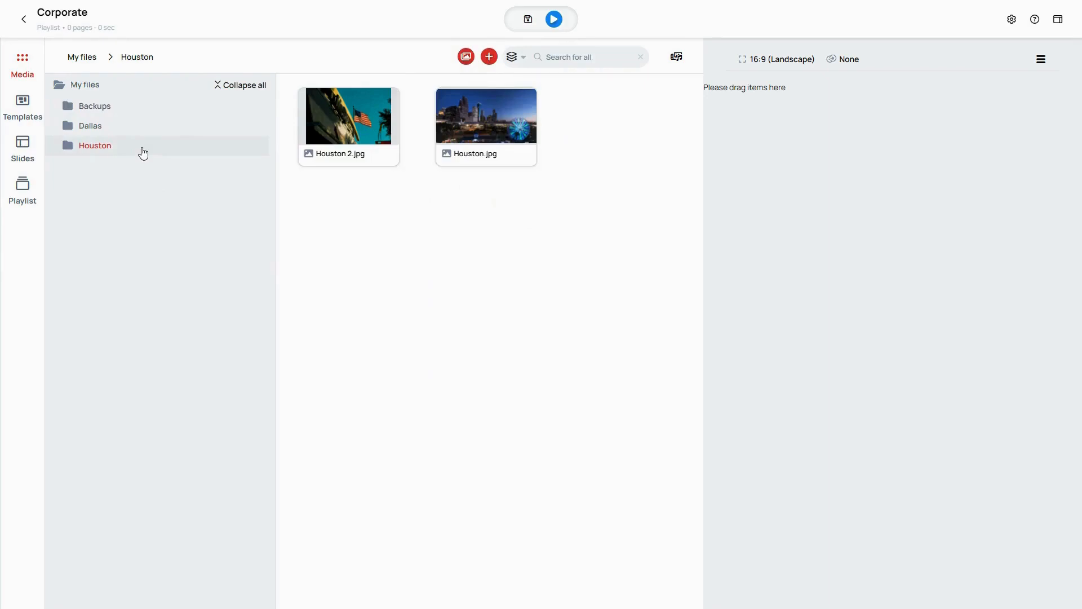
{"action": "left_click", "coordinate": [93, 87]}
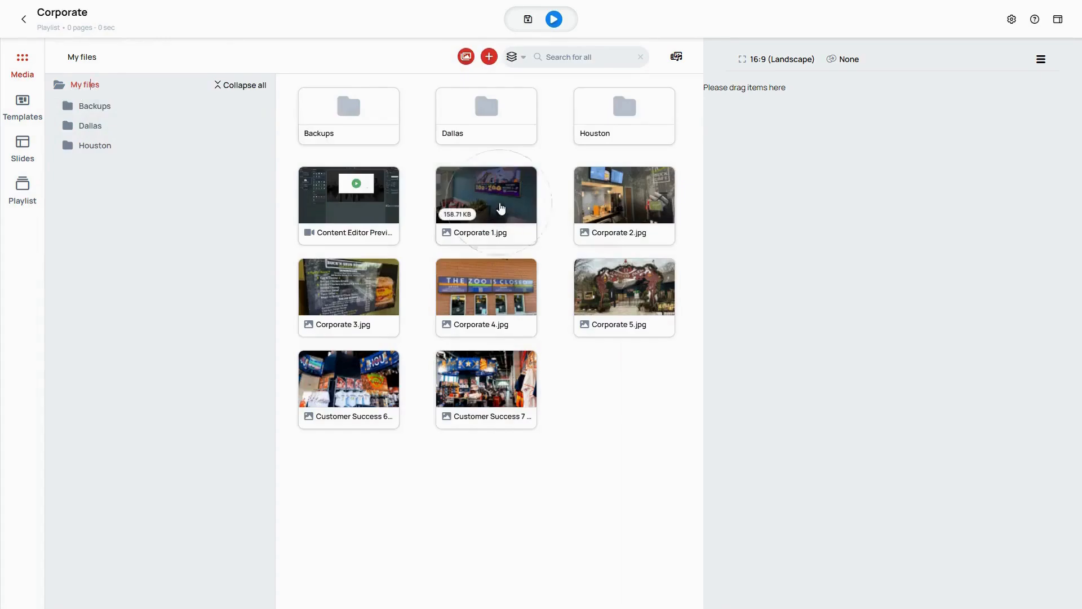
Add the images Corporate 1.jpg, Corporate 2.jpg, Corporate 3.jpg and Corporate 4.jpg to the playlist in that order
{"action": "left_click_drag", "start_coordinate": [501, 208], "coordinate": [718, 212]}
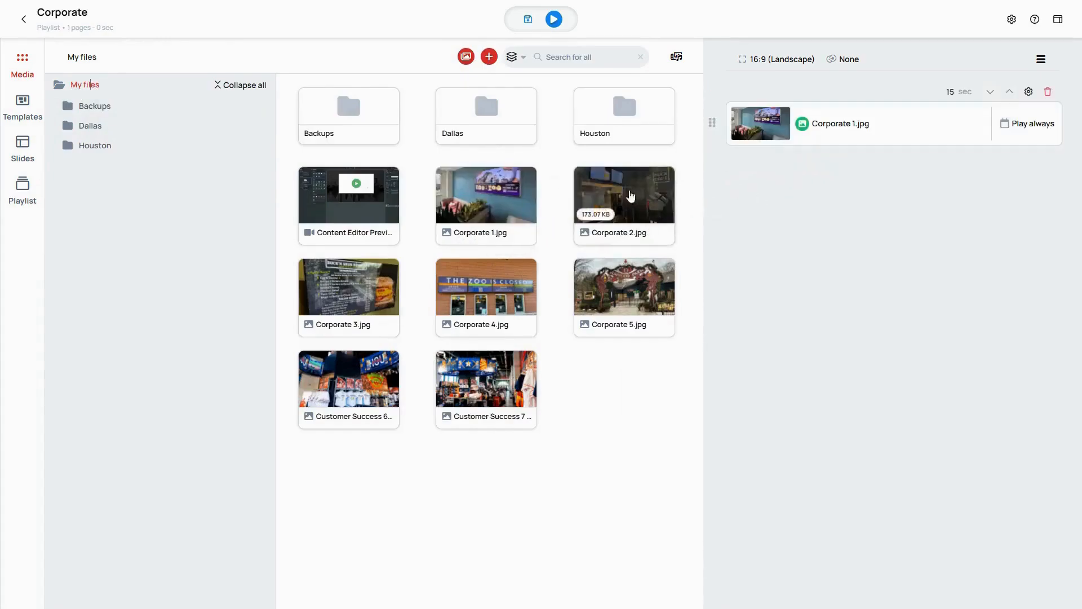
{"action": "left_click_drag", "start_coordinate": [630, 190], "coordinate": [838, 213]}
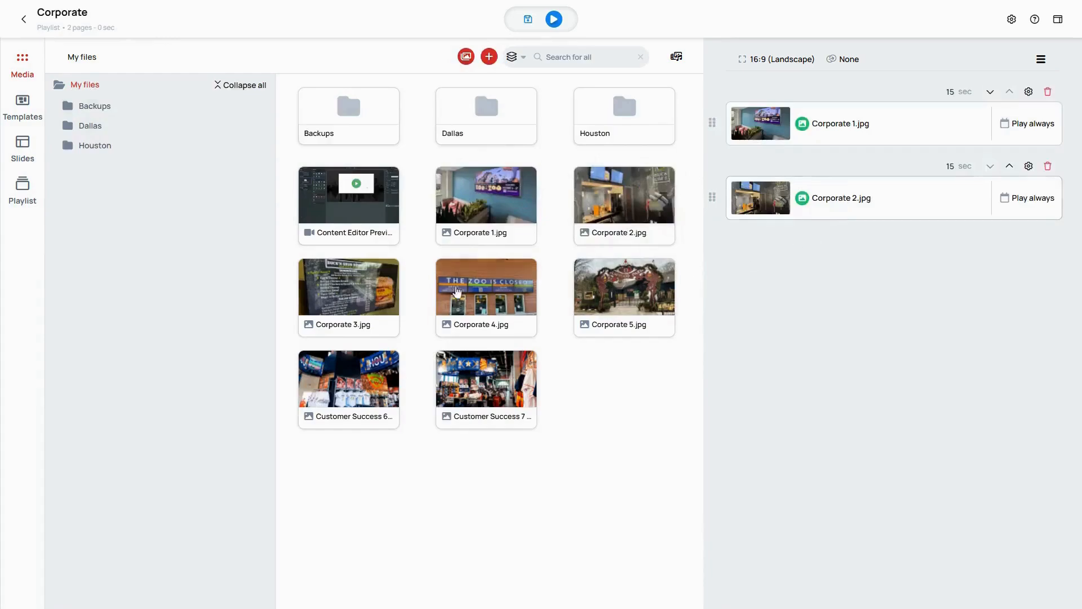
{"action": "left_click_drag", "start_coordinate": [363, 277], "coordinate": [860, 299]}
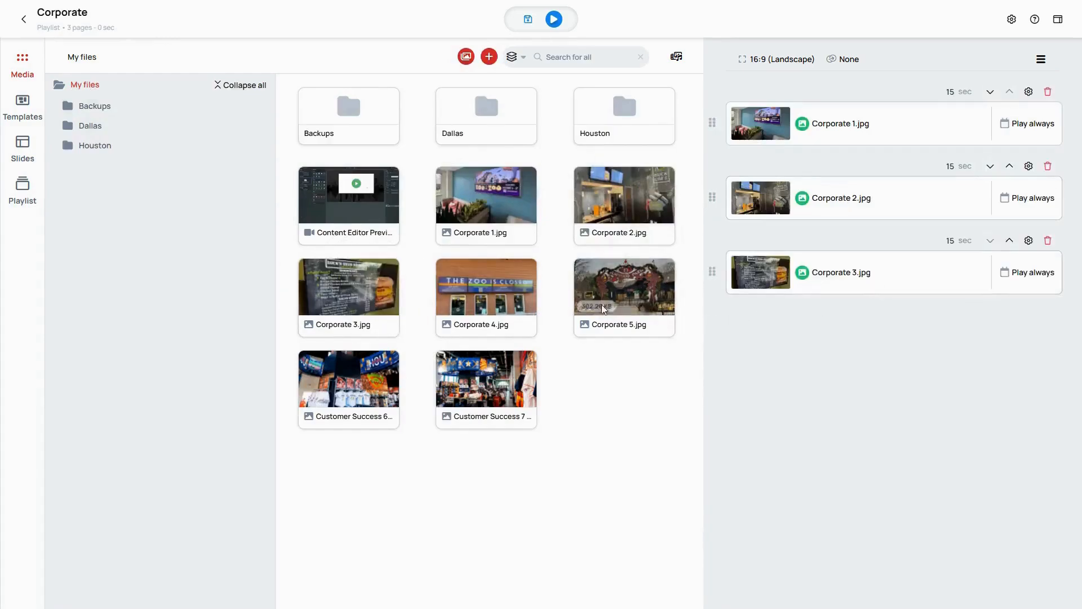
{"action": "left_click_drag", "start_coordinate": [524, 280], "coordinate": [860, 333]}
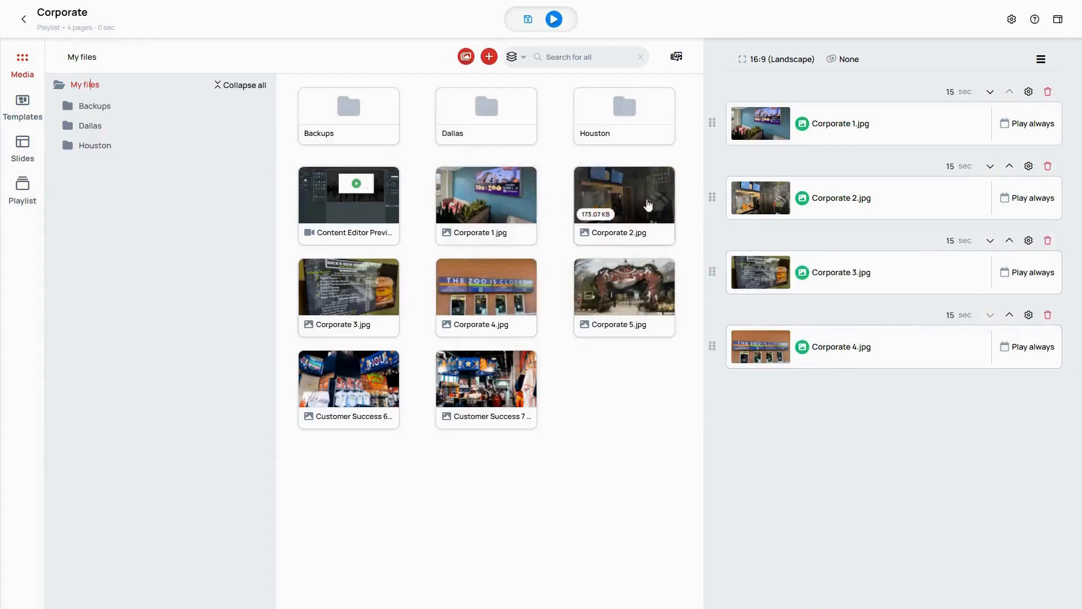
Open the Houston media folder and reorder the playlist to Corporate 3, Corporate 2, Corporate 1, Corporate 4
{"action": "left_click", "coordinate": [596, 107]}
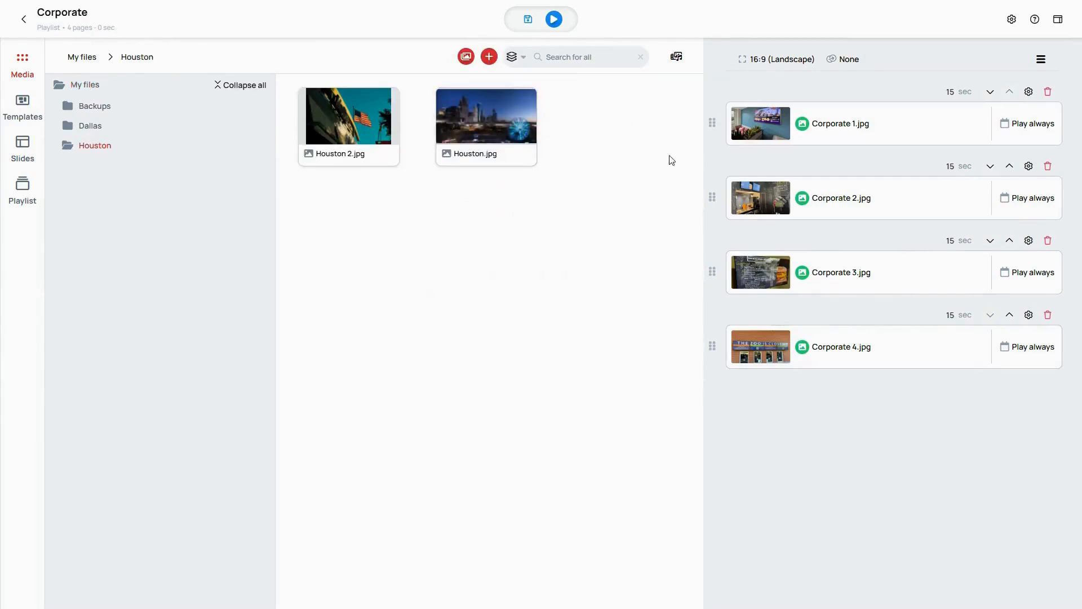
{"action": "left_click_drag", "start_coordinate": [714, 123], "coordinate": [717, 208]}
{"action": "left_click_drag", "start_coordinate": [717, 267], "coordinate": [723, 128]}
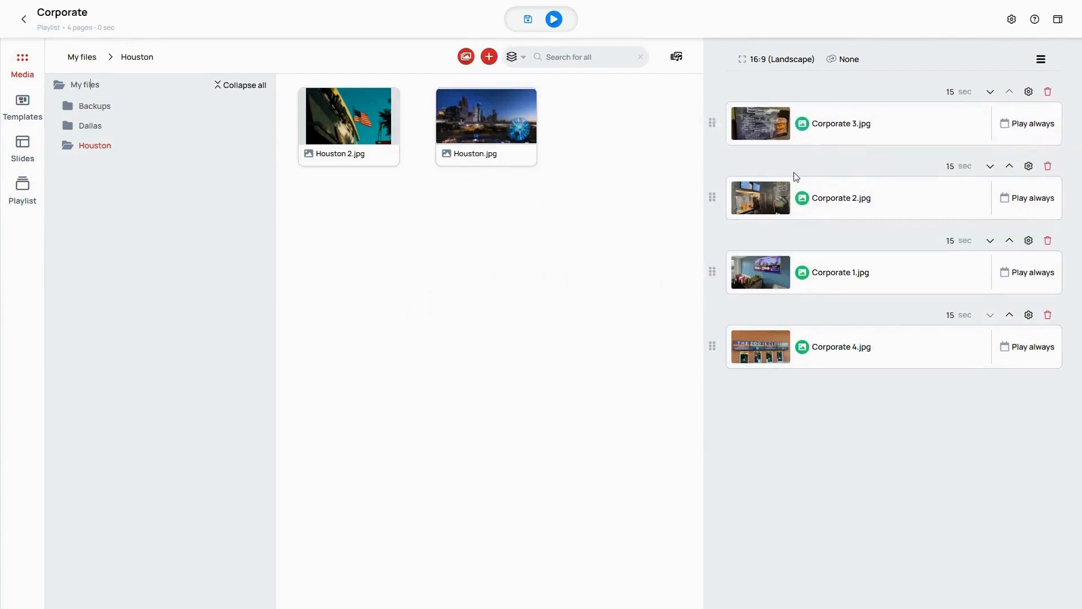
Set the duration of all four playlist images to 20 seconds each
{"action": "double_click", "coordinate": [949, 91]}
{"action": "type", "text": "20"}
{"action": "double_click", "coordinate": [950, 165]}
{"action": "type", "text": "20"}
{"action": "double_click", "coordinate": [949, 239]}
{"action": "type", "text": "20"}
{"action": "double_click", "coordinate": [950, 314]}
{"action": "type", "text": "20"}
Examine the scheduling options of Corporate 3.jpg and close them without changes
{"action": "left_click", "coordinate": [1040, 129]}
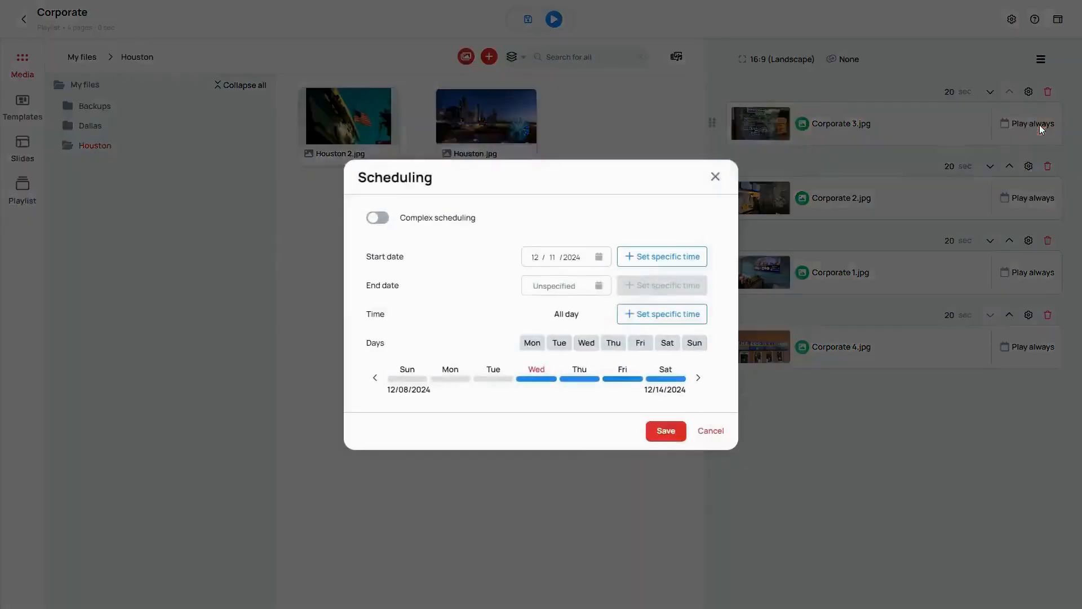
{"action": "left_click", "coordinate": [715, 177]}
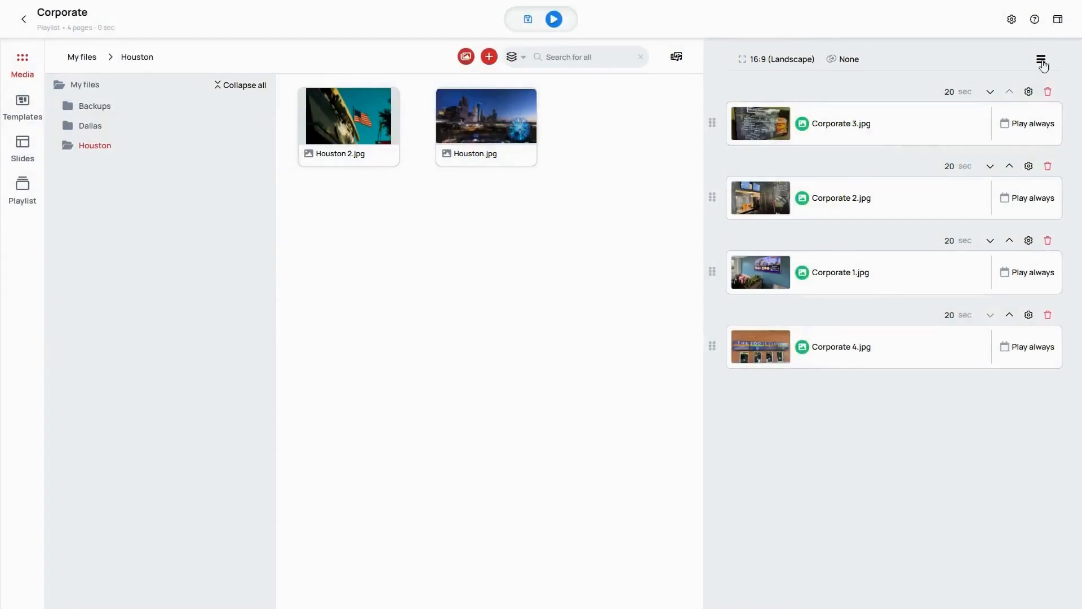
In the Timeline view, reorder the images to Corporate 1, 2, 3, 4, and return to the Editor view
{"action": "left_click", "coordinate": [1059, 22]}
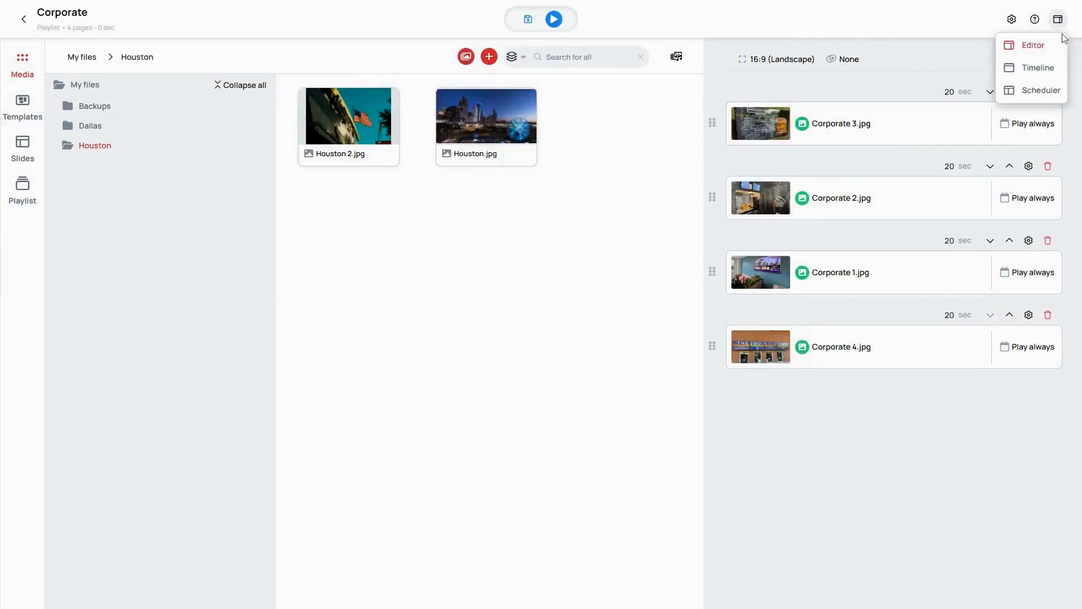
{"action": "left_click", "coordinate": [1042, 71]}
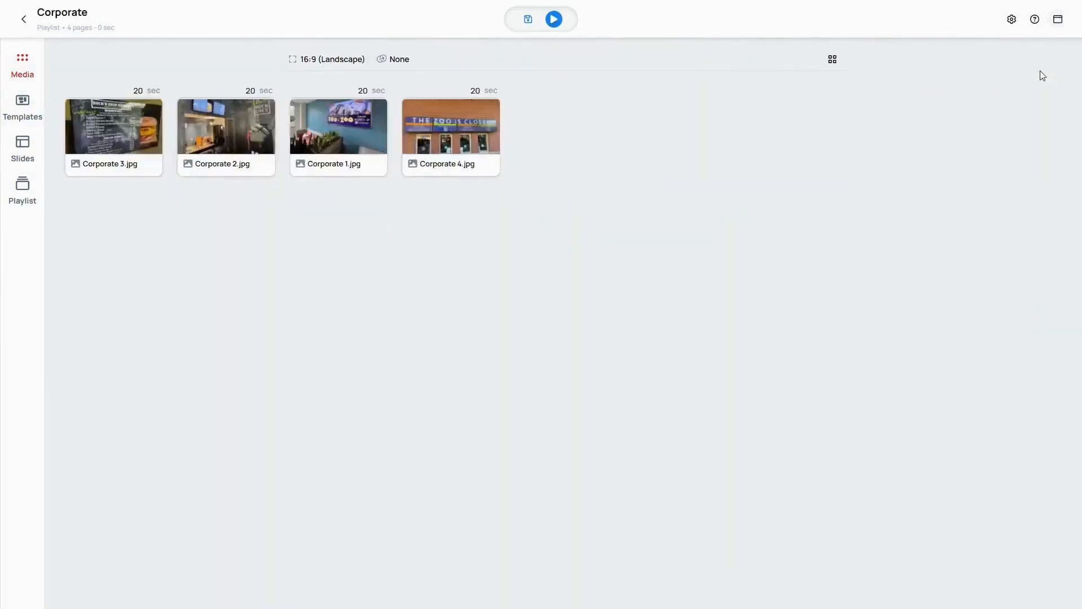
{"action": "left_click_drag", "start_coordinate": [240, 127], "coordinate": [115, 146]}
{"action": "left_click_drag", "start_coordinate": [334, 123], "coordinate": [80, 172]}
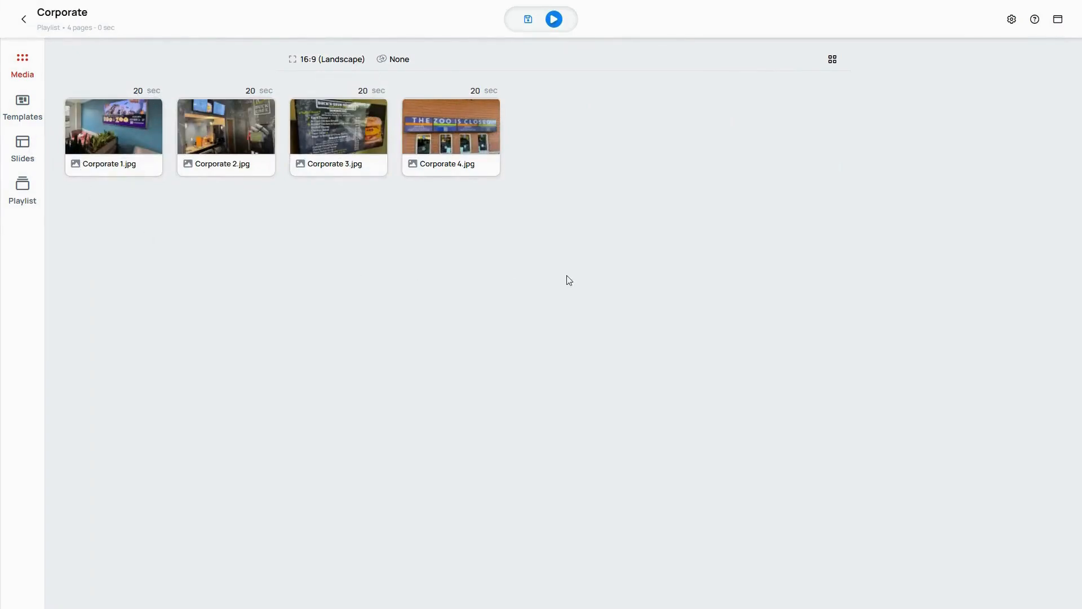
{"action": "left_click", "coordinate": [1058, 21]}
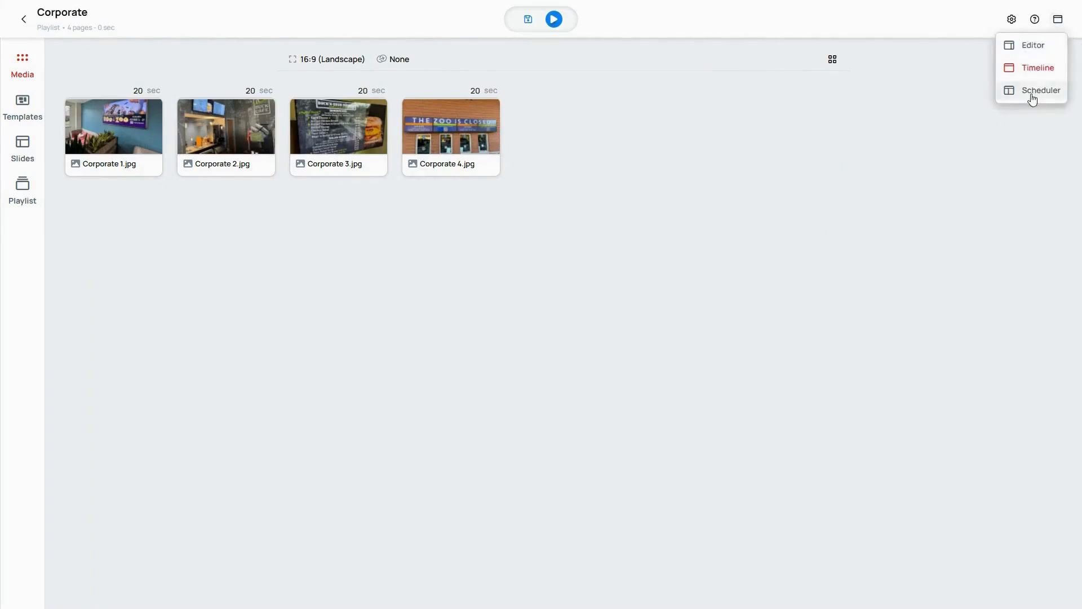
{"action": "left_click", "coordinate": [1042, 45]}
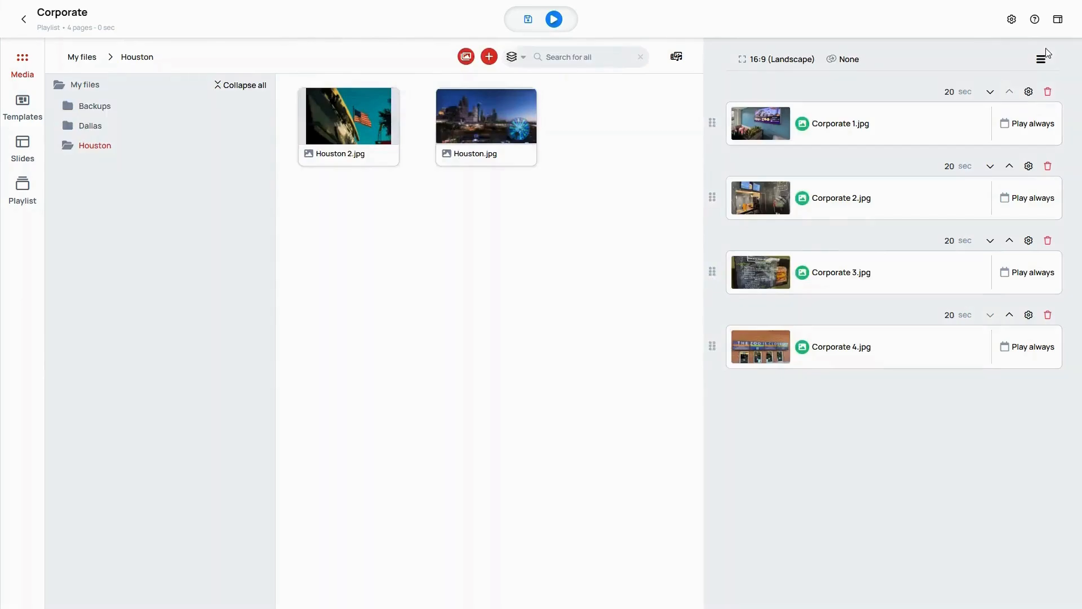
Try the 9:16 (Portrait) aspect ratio in the playlist settings and switch back to 16:9 (Landscape)
{"action": "left_click", "coordinate": [1012, 24]}
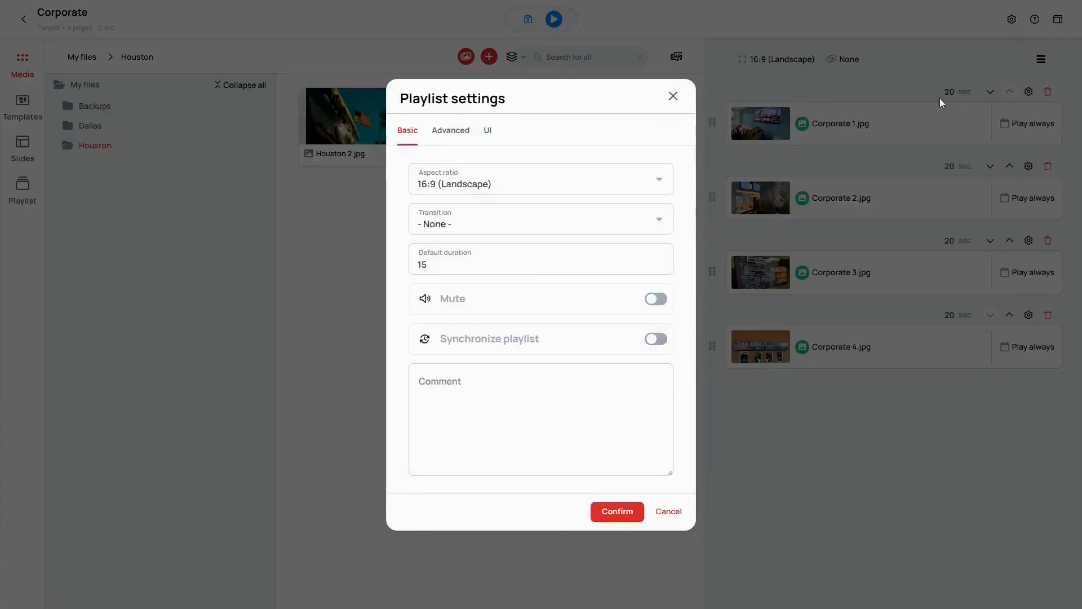
{"action": "left_click", "coordinate": [527, 181]}
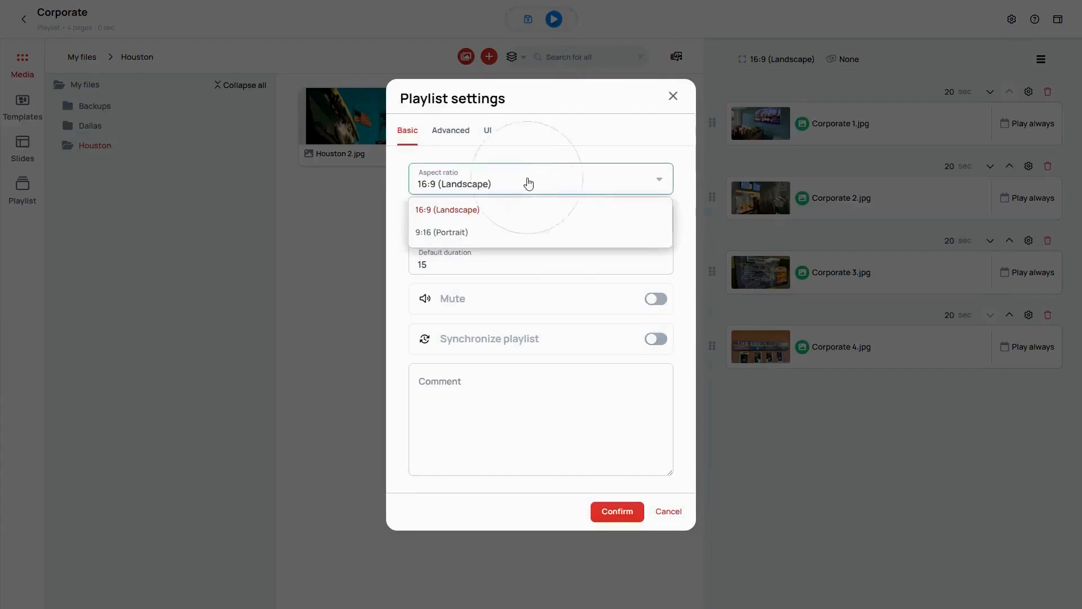
{"action": "left_click", "coordinate": [472, 236]}
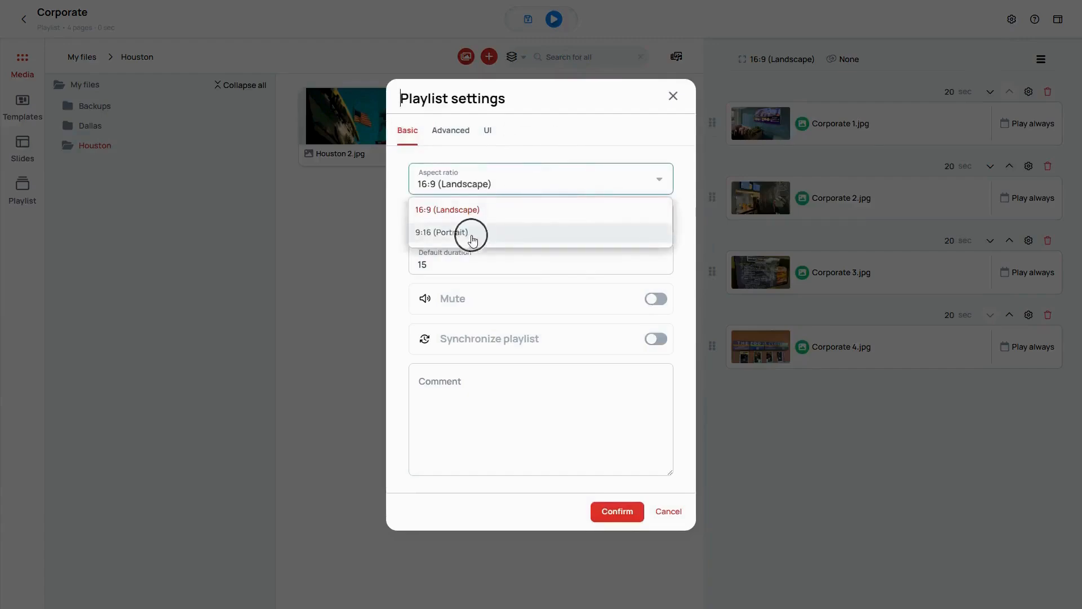
{"action": "left_click", "coordinate": [506, 188]}
{"action": "left_click", "coordinate": [491, 209]}
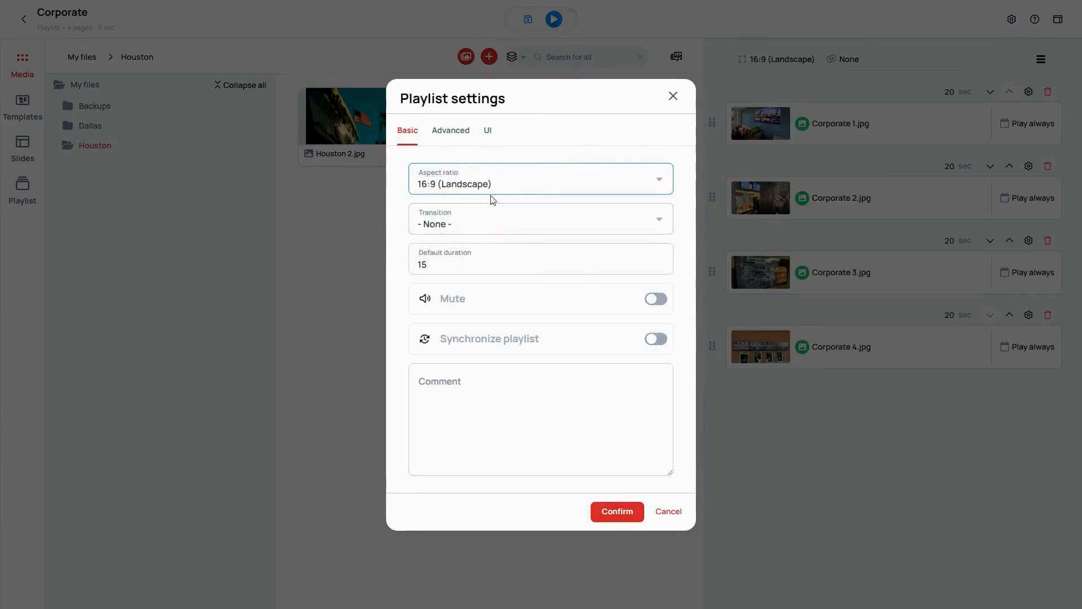
Examine the advanced width and height settings of the playlist and leave the settings without saving
{"action": "left_click", "coordinate": [464, 132]}
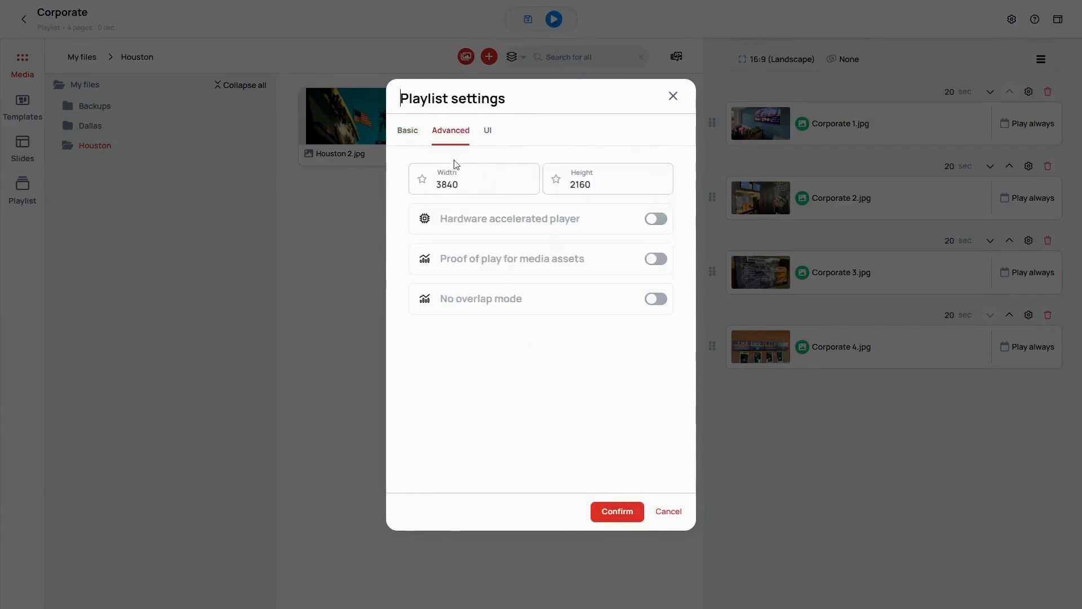
{"action": "left_click", "coordinate": [471, 185]}
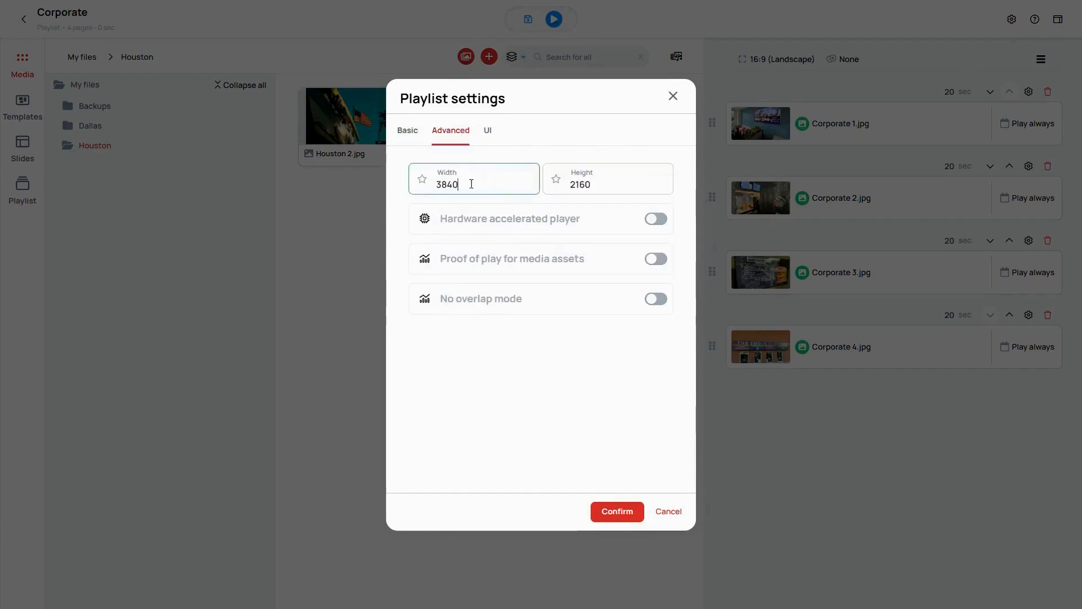
{"action": "left_click", "coordinate": [599, 188]}
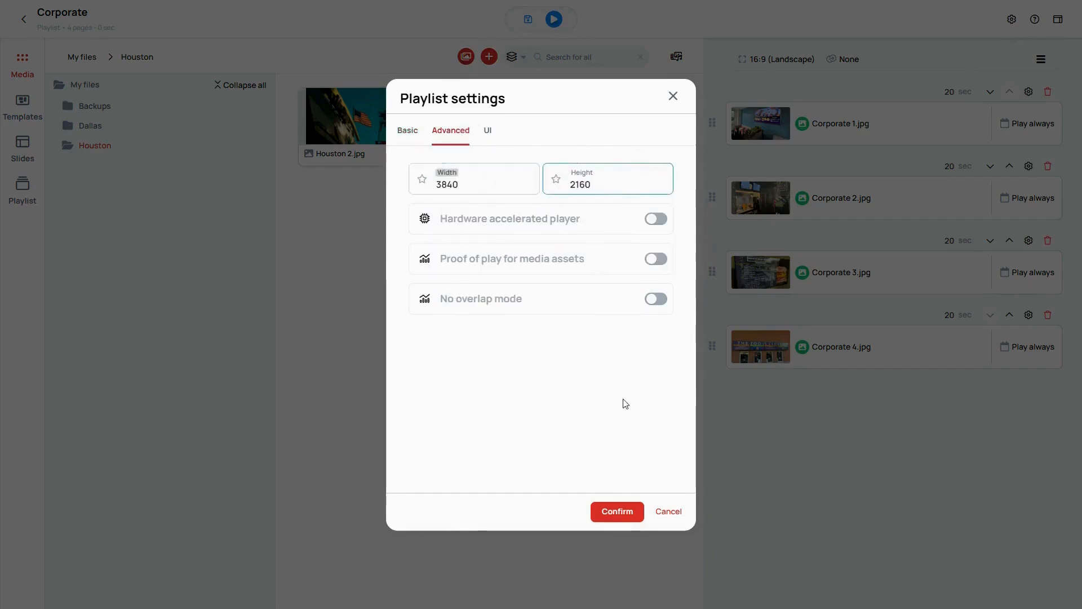
{"action": "left_click", "coordinate": [668, 512]}
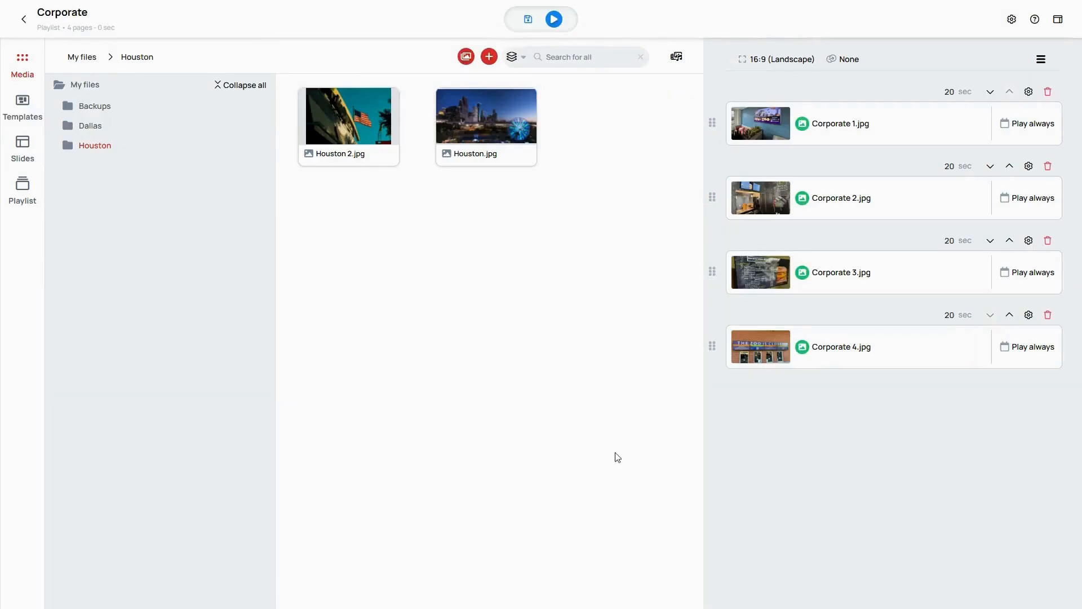
Add the Announcement Slide to the playlist between Corporate 2.jpg and Corporate 3.jpg
{"action": "left_click", "coordinate": [21, 149]}
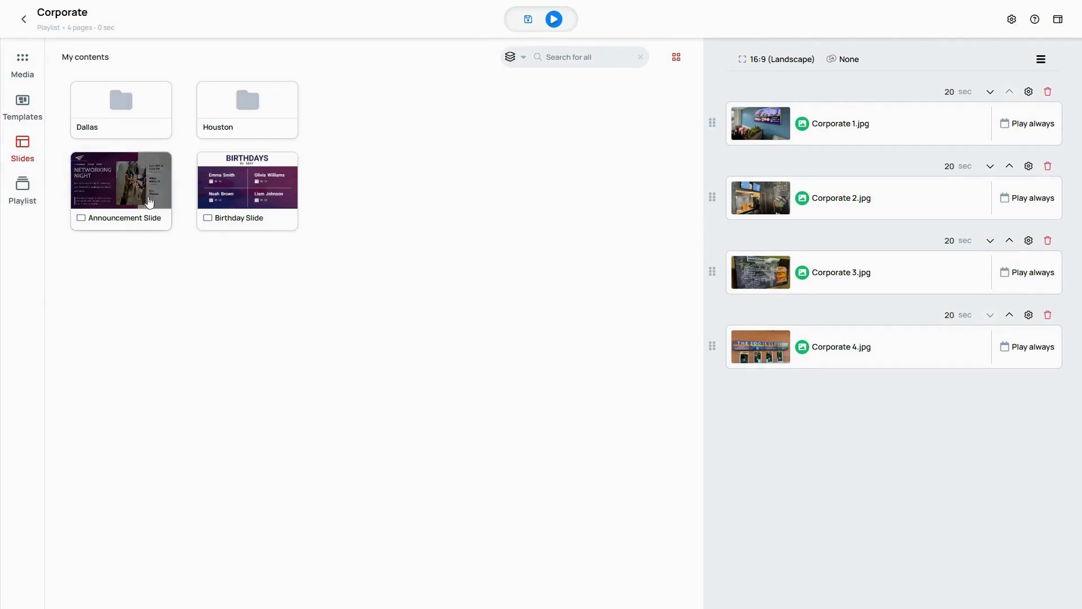
{"action": "left_click_drag", "start_coordinate": [145, 195], "coordinate": [768, 163]}
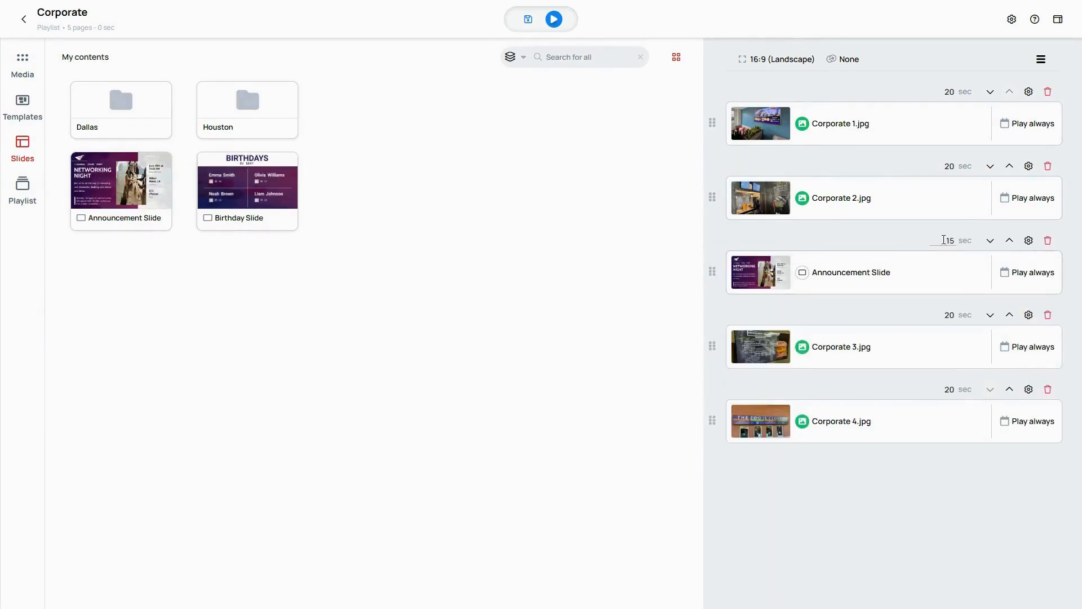
Set the Announcement Slide's duration to 20 seconds and add the Welcome Slide template above Corporate 1.jpg in the playlist
{"action": "double_click", "coordinate": [949, 240]}
{"action": "type", "text": "20"}
{"action": "left_click", "coordinate": [517, 215]}
{"action": "left_click", "coordinate": [31, 111]}
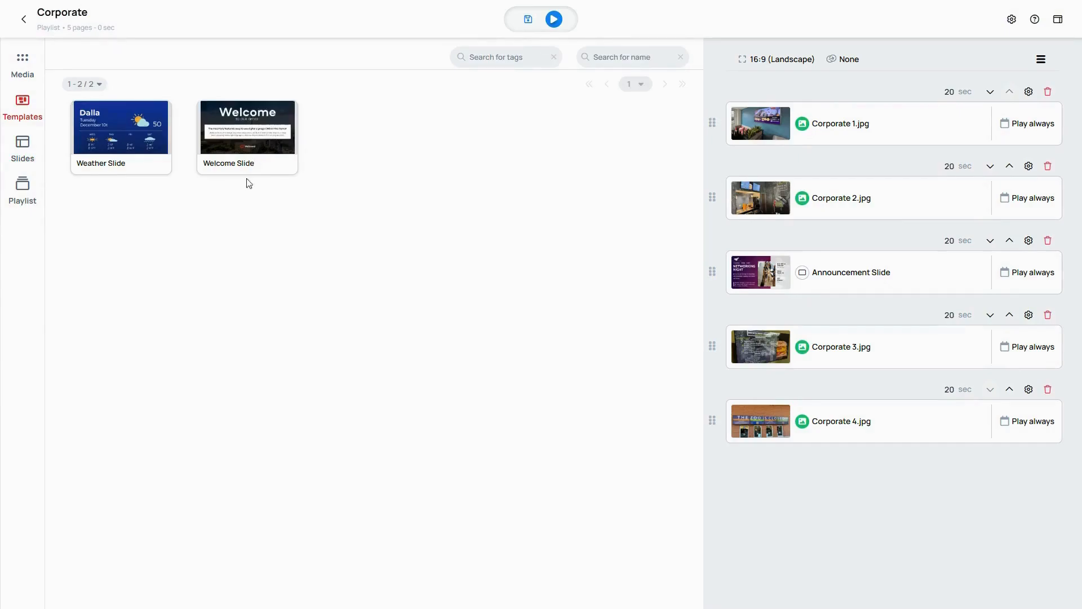
{"action": "left_click_drag", "start_coordinate": [278, 144], "coordinate": [783, 112]}
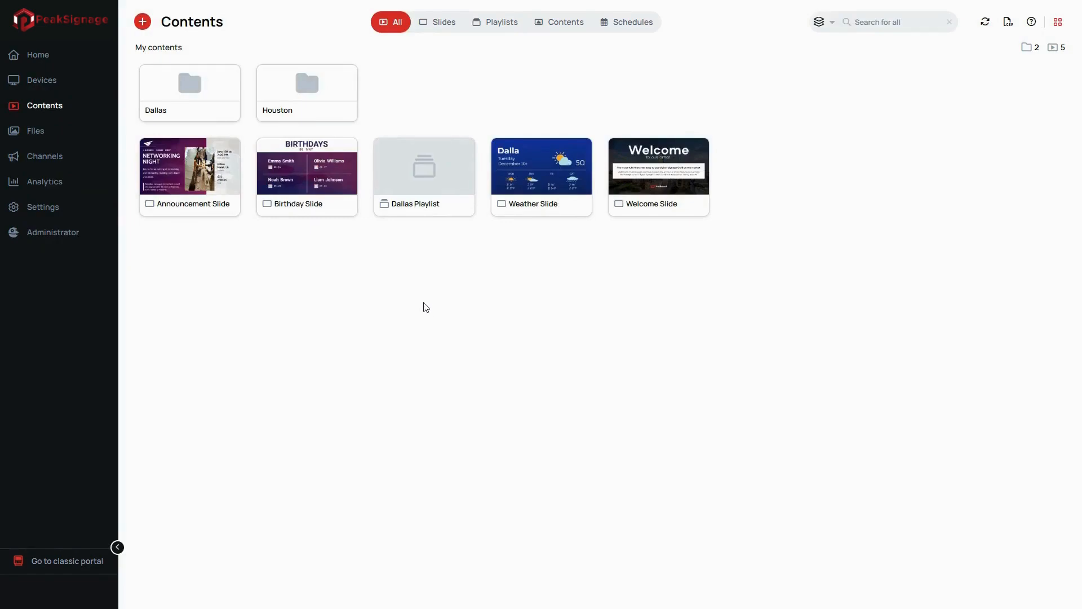
Create a content folder named Templates and enable it as a local template folder
{"action": "left_click", "coordinate": [143, 23]}
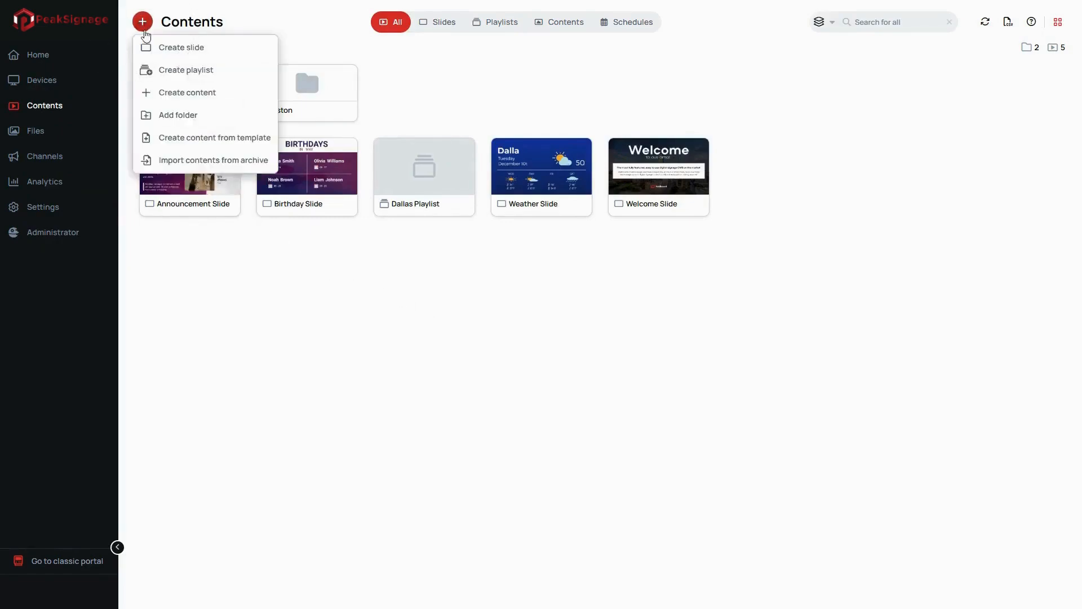
{"action": "left_click", "coordinate": [175, 117]}
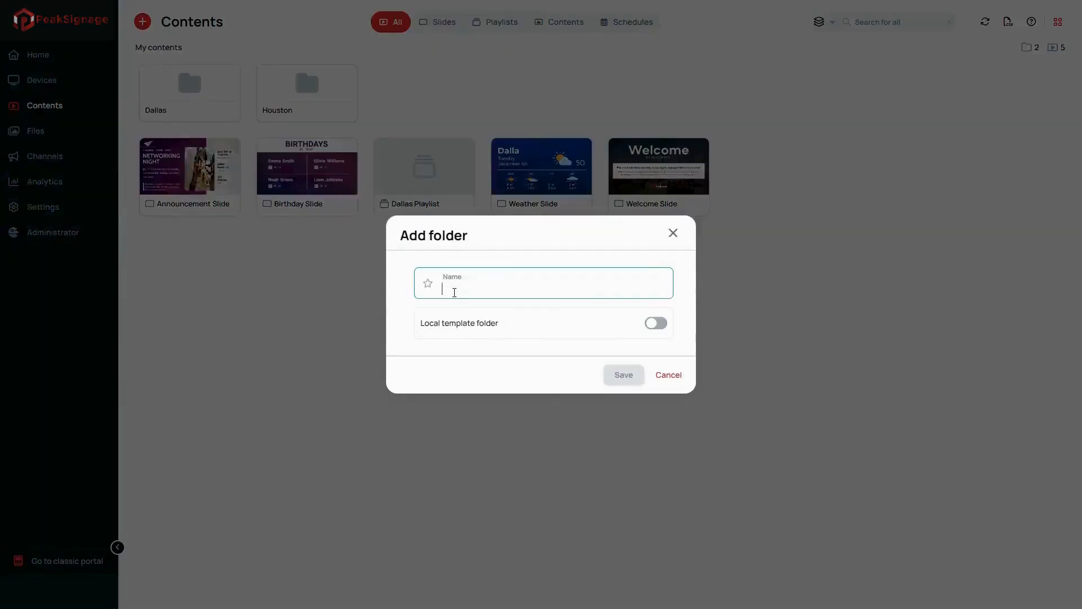
{"action": "type", "text": "Tem"}
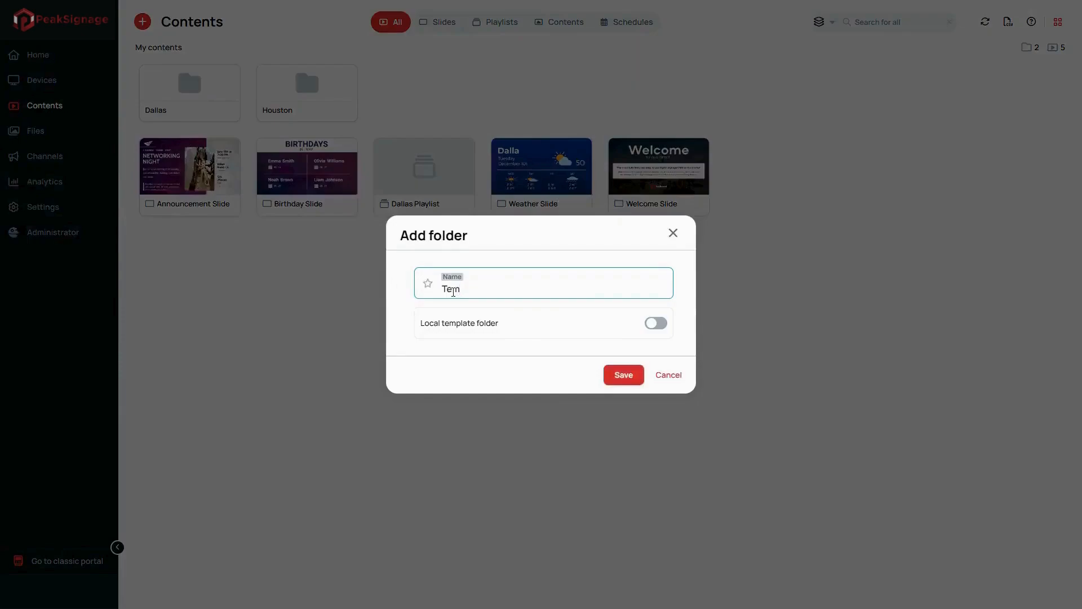
{"action": "type", "text": "plates"}
{"action": "left_click", "coordinate": [654, 324]}
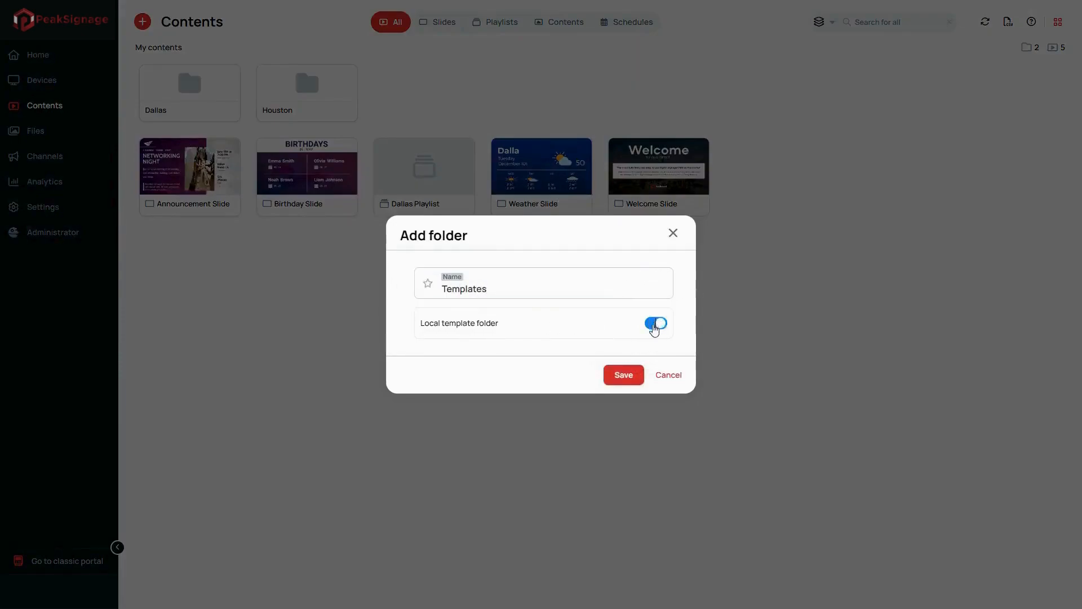
{"action": "left_click", "coordinate": [620, 374]}
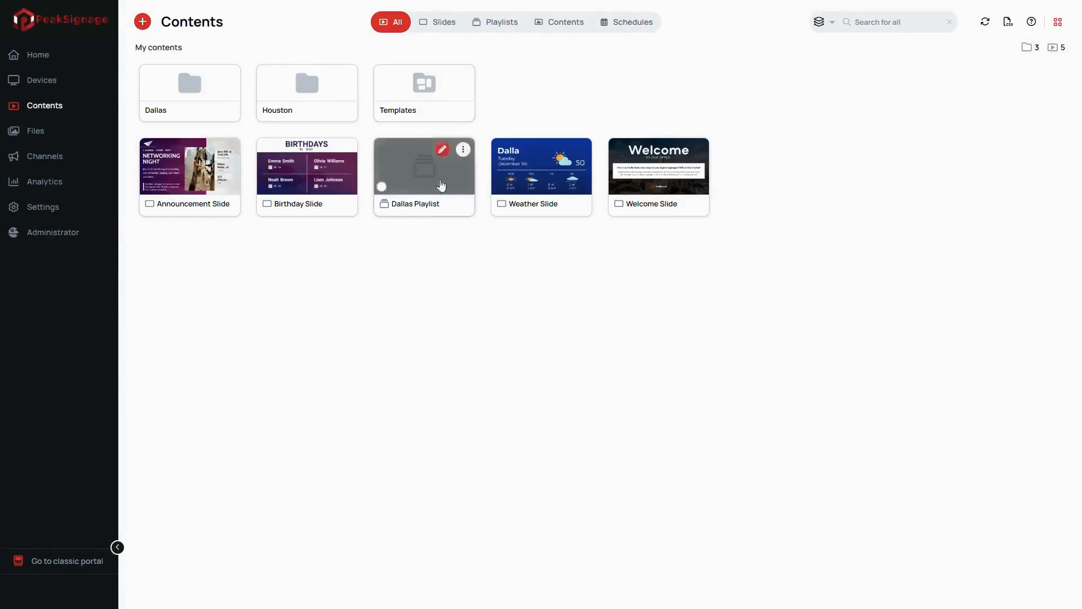
Move the Weather Slide and the Welcome Slide into the Templates folder
{"action": "left_click", "coordinate": [500, 188]}
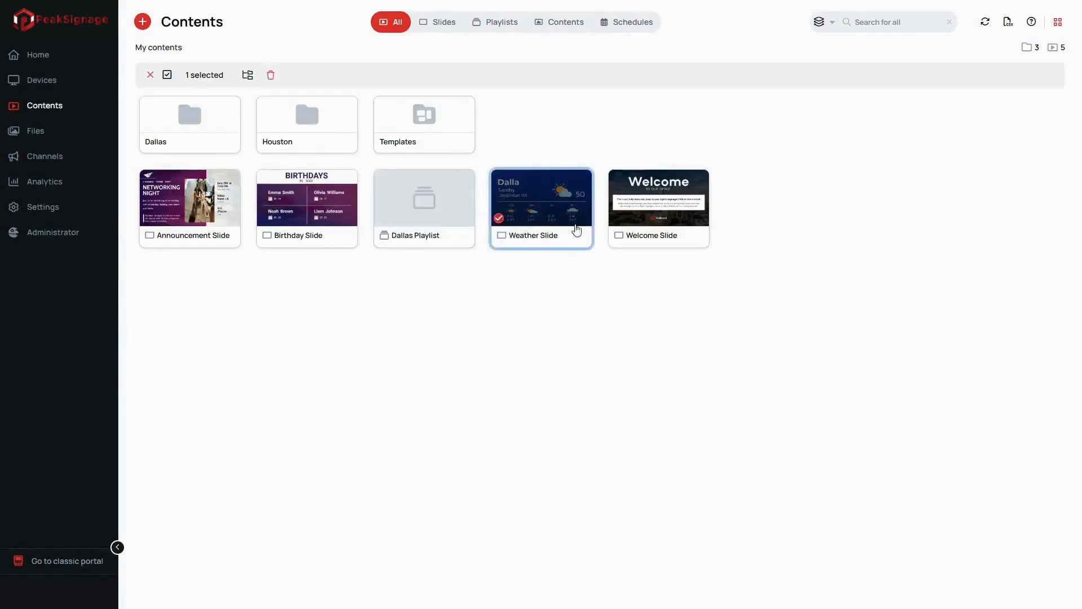
{"action": "left_click", "coordinate": [617, 219]}
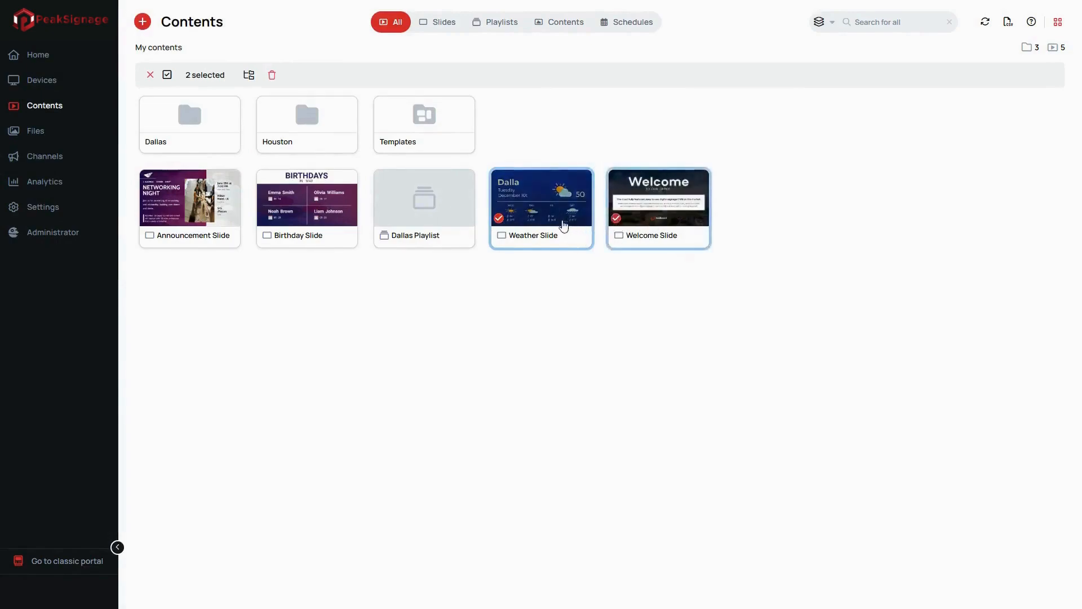
{"action": "left_click", "coordinate": [249, 79]}
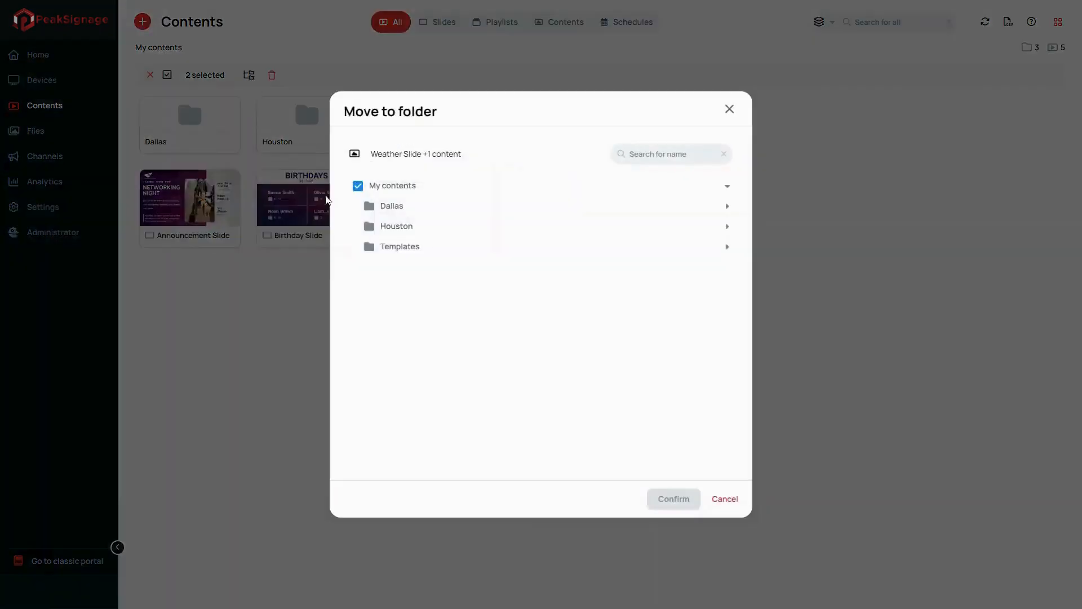
{"action": "left_click", "coordinate": [370, 246]}
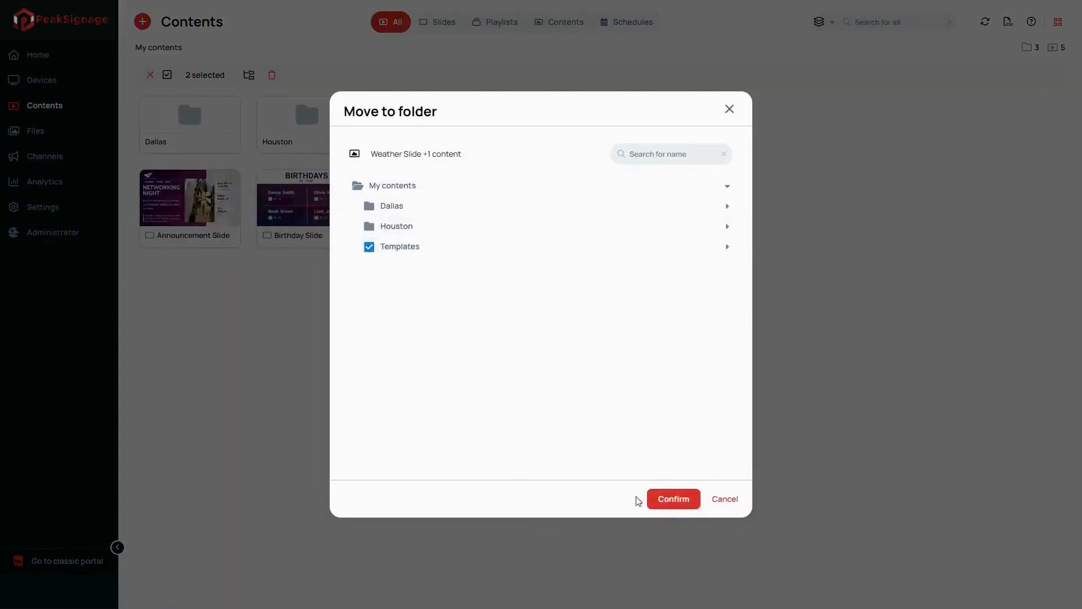
{"action": "left_click", "coordinate": [673, 499]}
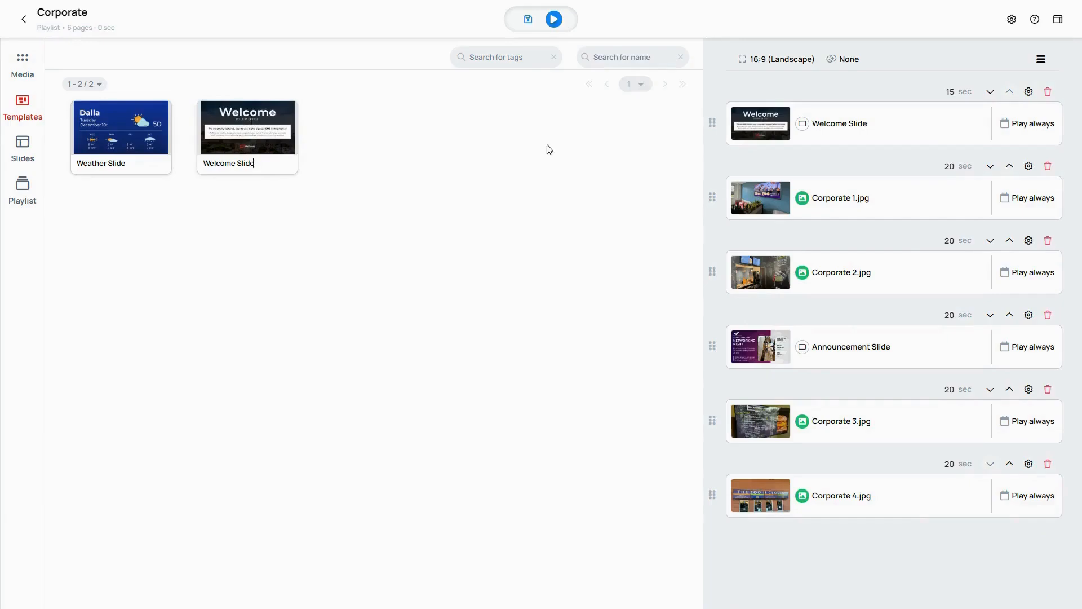
Add the Houston Playlist from the Houston folder to the Corporate playlist between Corporate 3.jpg and Corporate 4.jpg
{"action": "left_click", "coordinate": [22, 186]}
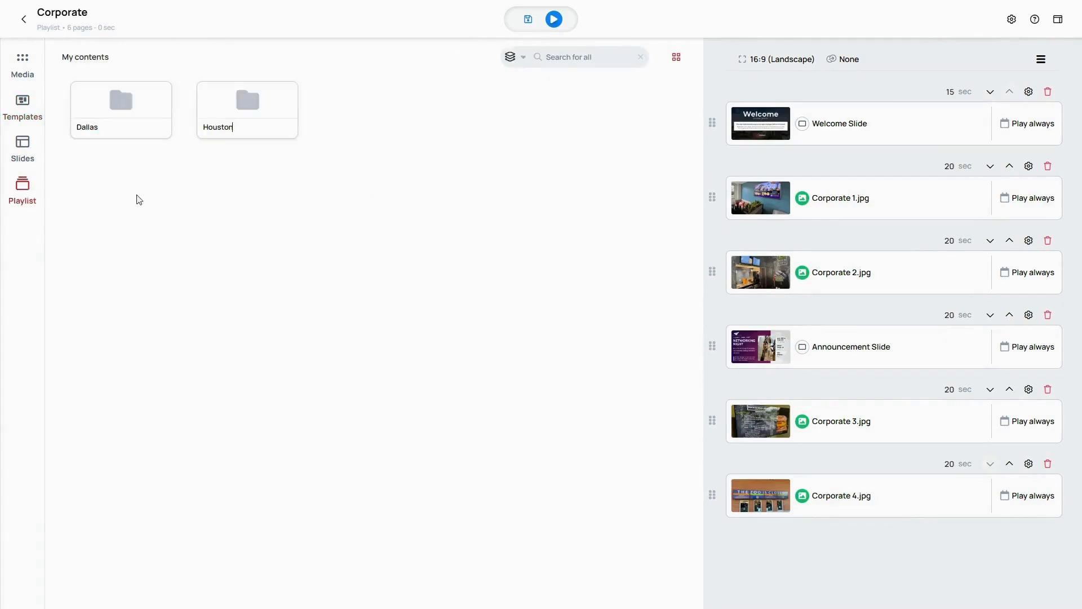
{"action": "left_click", "coordinate": [286, 107]}
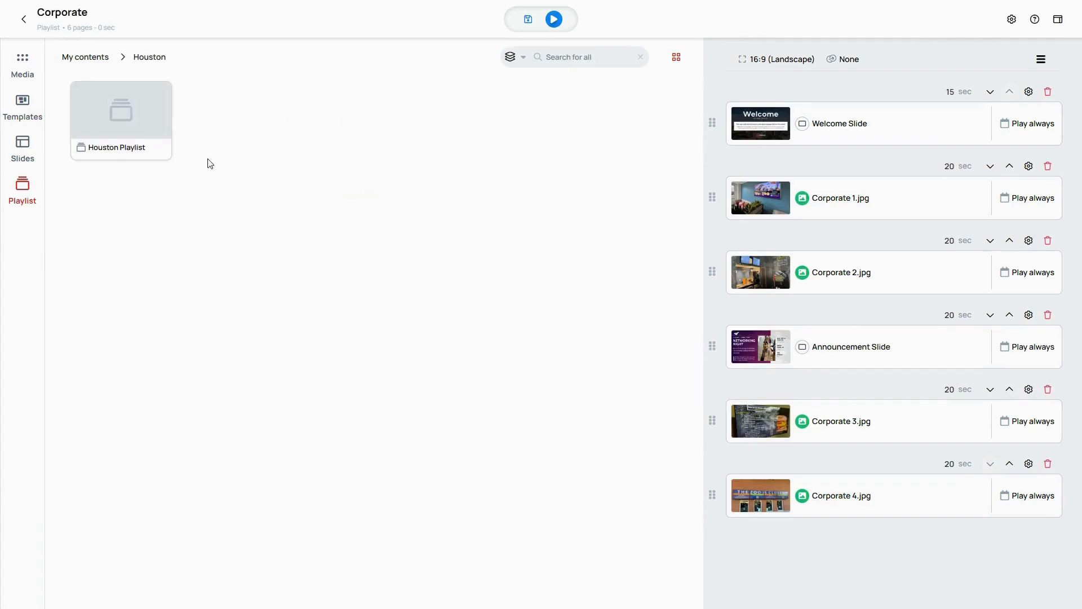
{"action": "left_click_drag", "start_coordinate": [158, 128], "coordinate": [796, 474]}
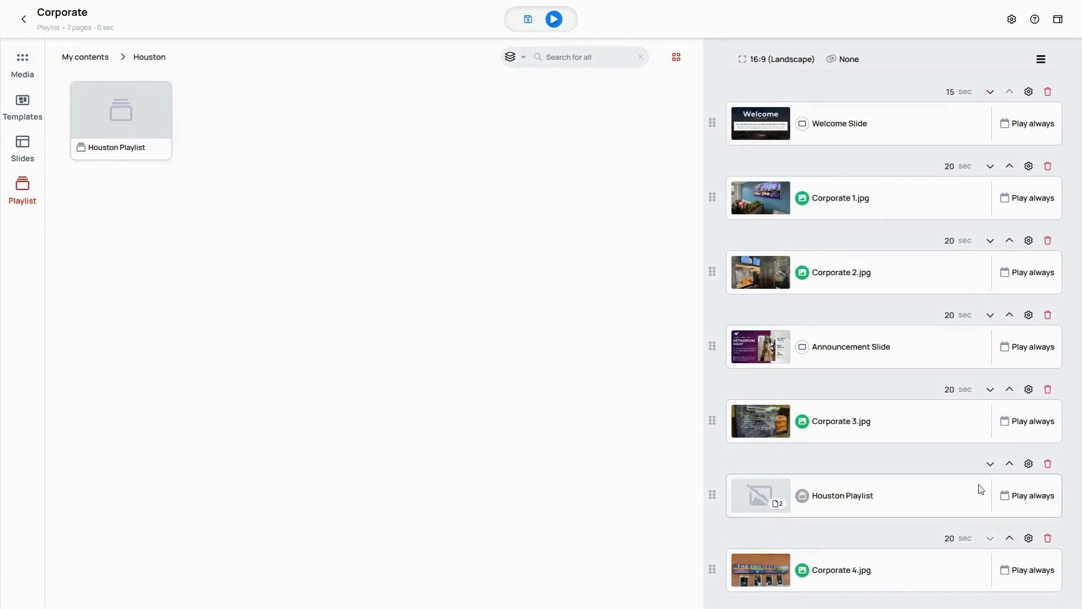
Set the nested Houston Playlist's item shuffle mode to Balanced and its ordering mode to Random, and save the page settings
{"action": "left_click", "coordinate": [1028, 463]}
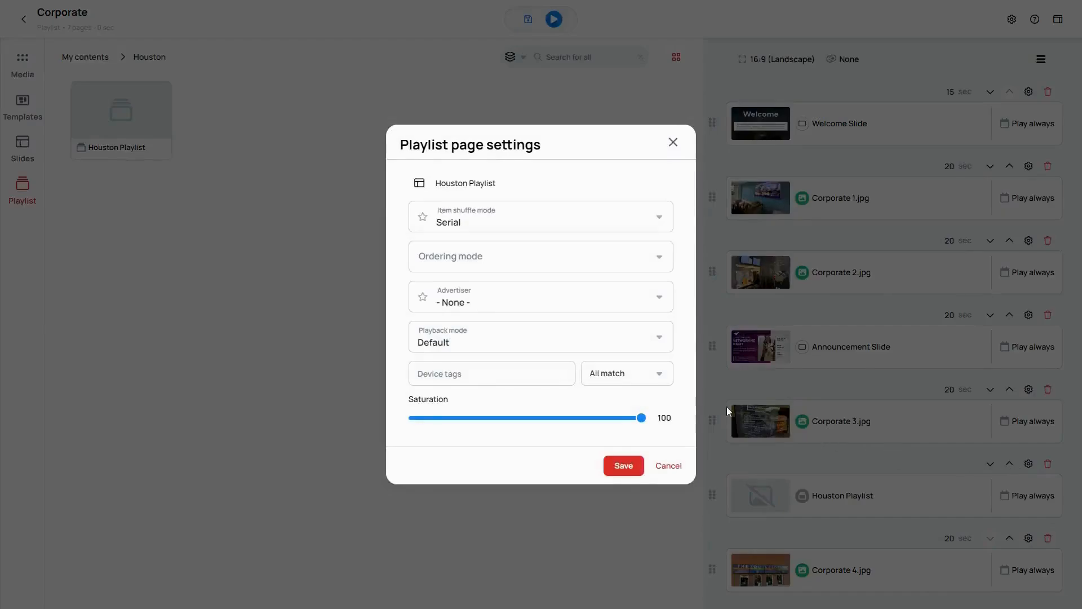
{"action": "left_click", "coordinate": [545, 221]}
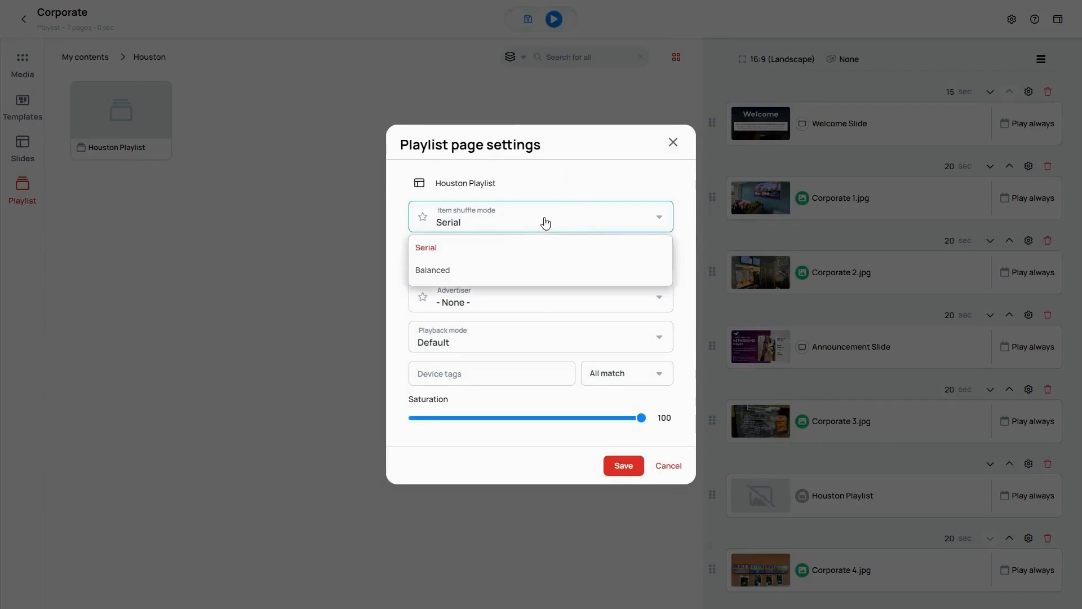
{"action": "left_click", "coordinate": [547, 275]}
{"action": "left_click", "coordinate": [546, 276]}
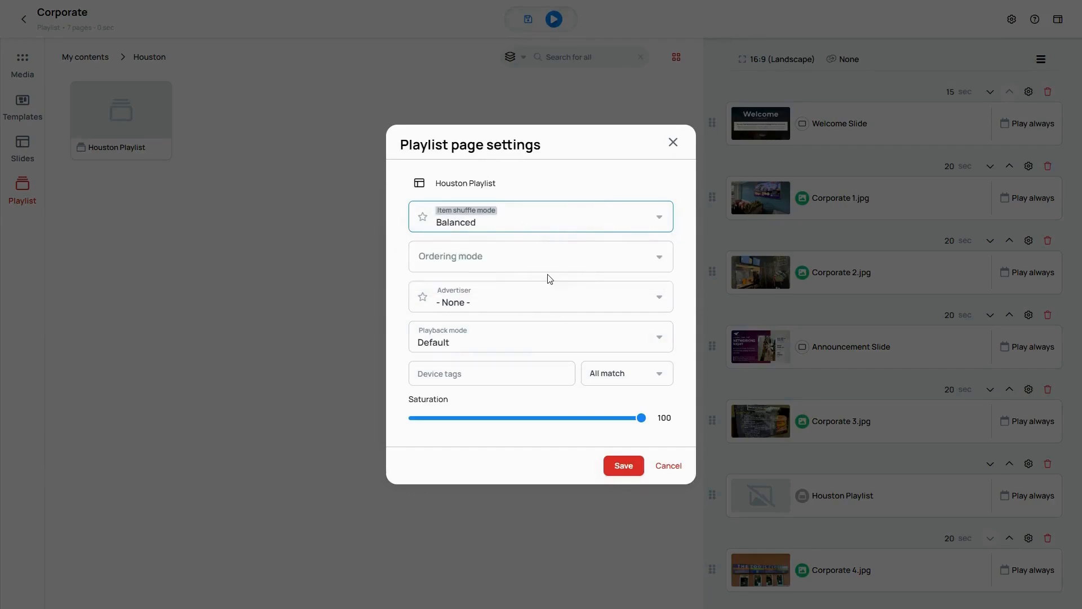
{"action": "left_click", "coordinate": [595, 265]}
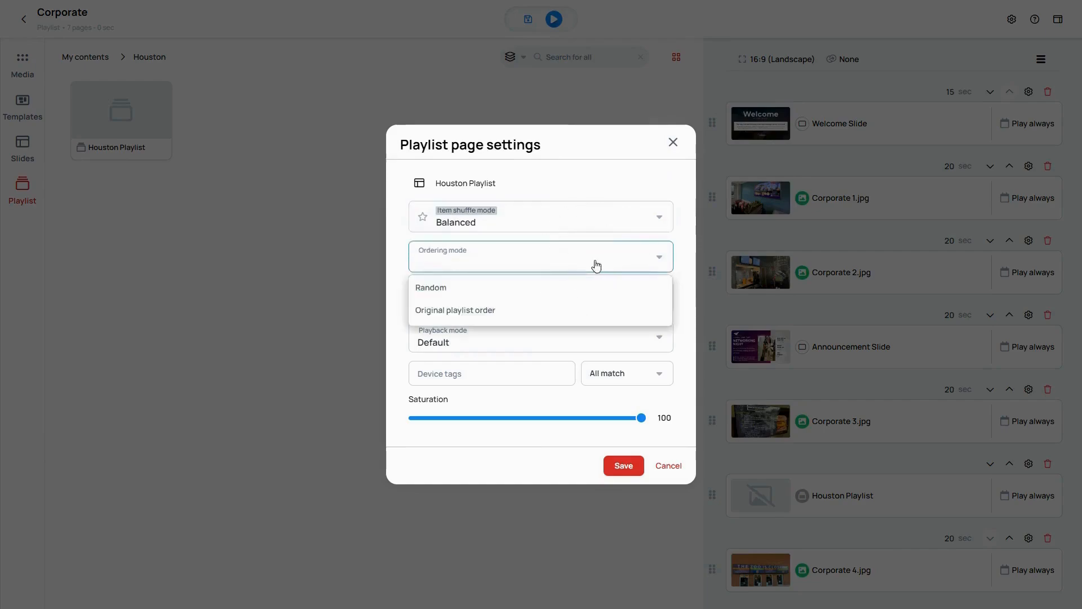
{"action": "left_click", "coordinate": [538, 290]}
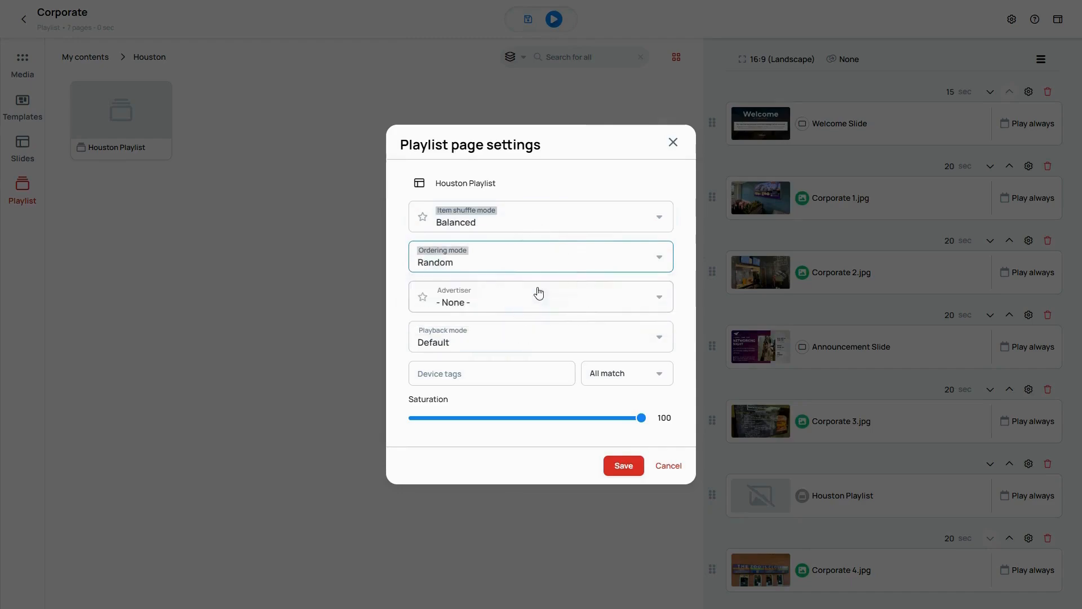
{"action": "left_click", "coordinate": [620, 465]}
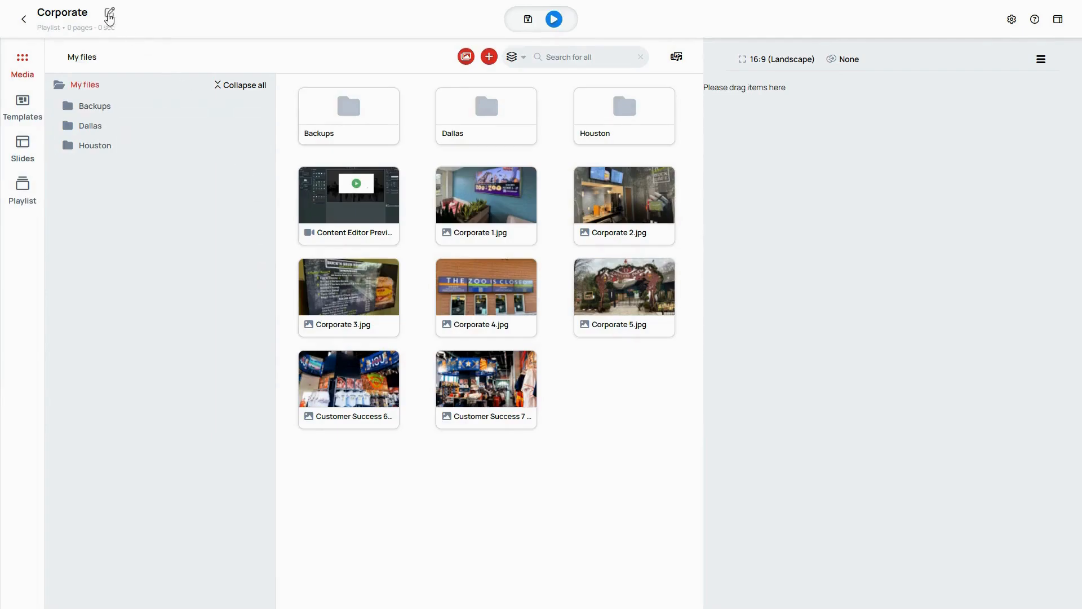
Rename the empty Corporate playlist as Corporate + Houston
{"action": "left_click", "coordinate": [109, 13]}
{"action": "left_click", "coordinate": [95, 12]}
{"action": "type", "text": "-"}
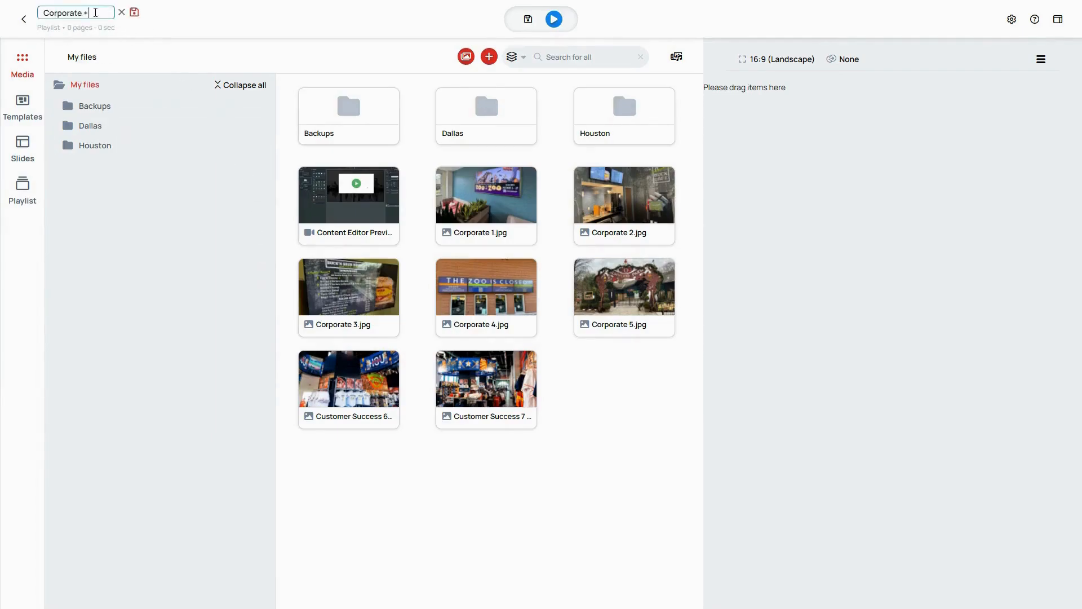
{"action": "type", "text": " Houston"}
{"action": "left_click", "coordinate": [134, 12]}
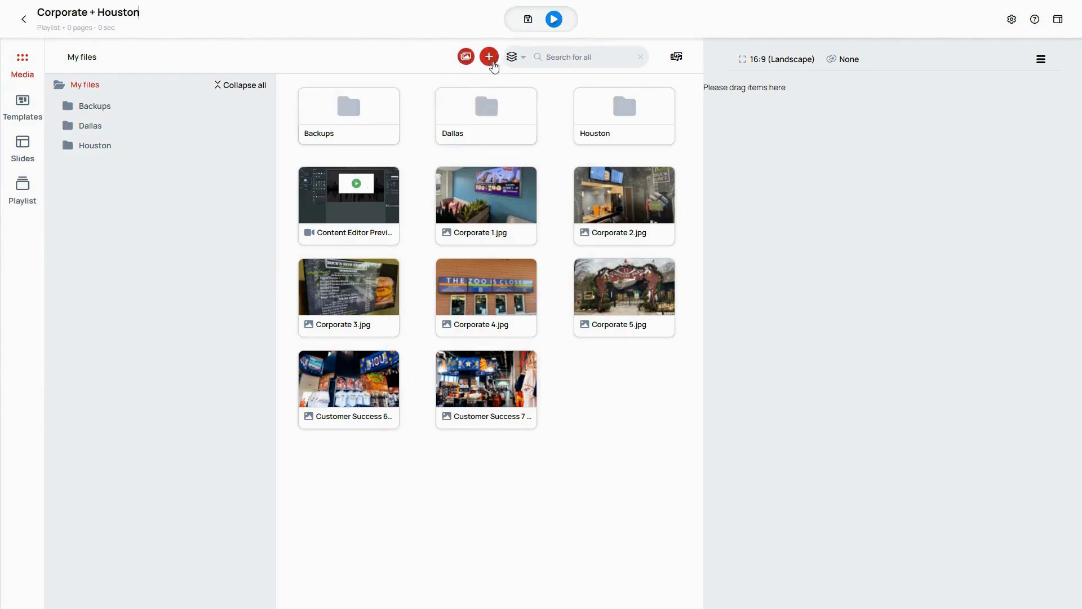
Upload Corporate 6.png and Corporate 7.jpg from the Desktop to the media files
{"action": "left_click", "coordinate": [490, 57]}
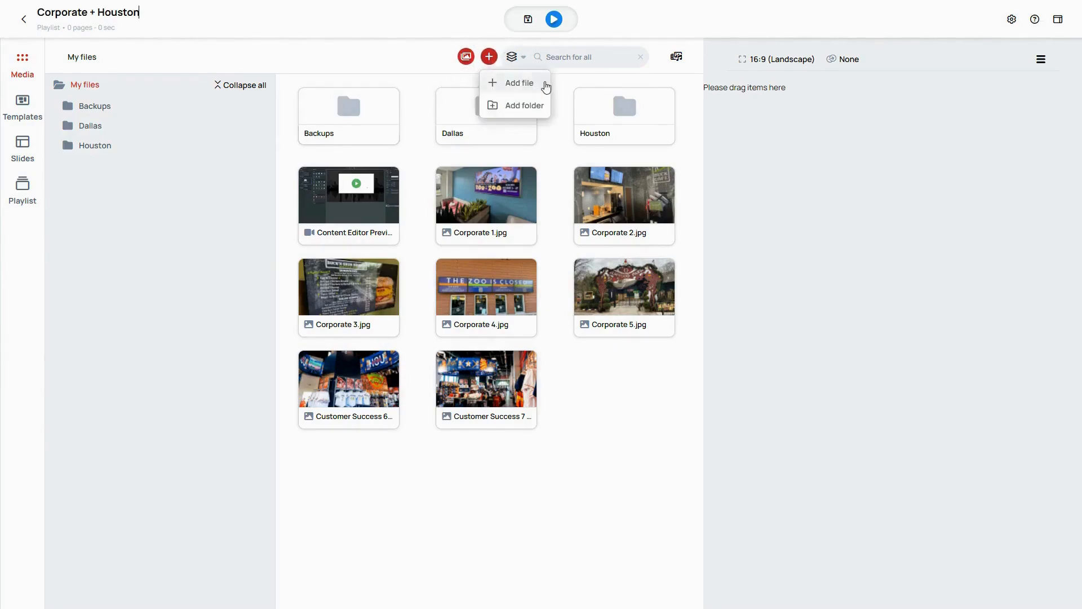
{"action": "left_click", "coordinate": [546, 86]}
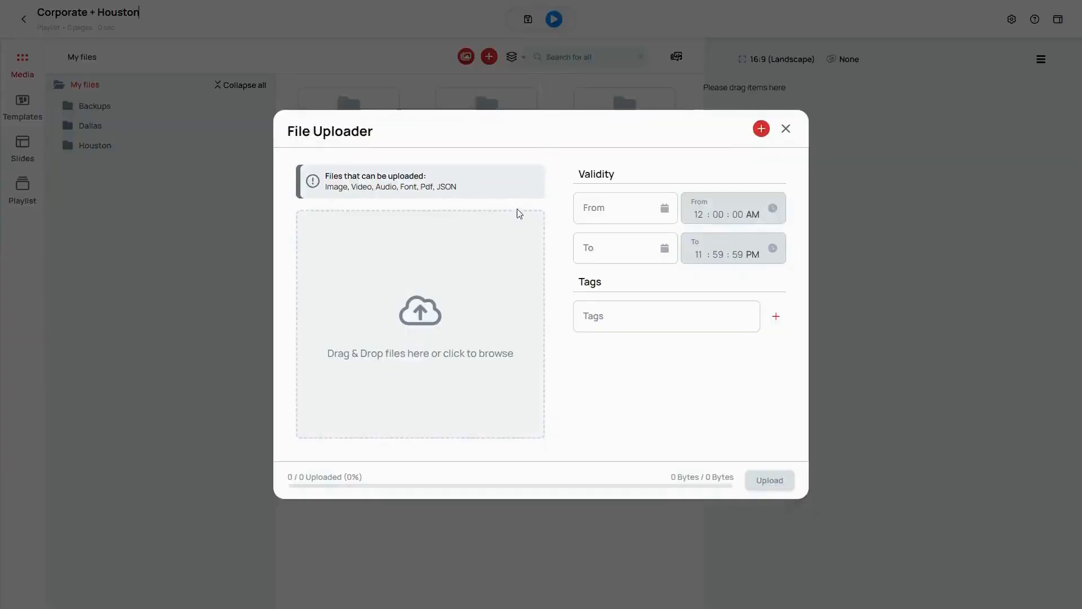
{"action": "left_click", "coordinate": [418, 309]}
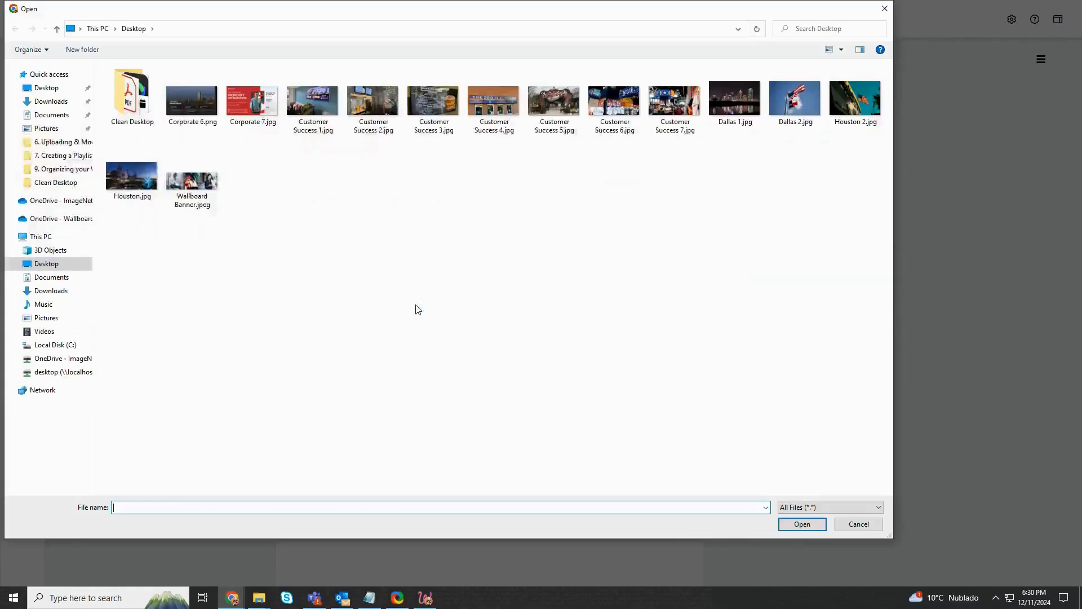
{"action": "left_click", "coordinate": [206, 115]}
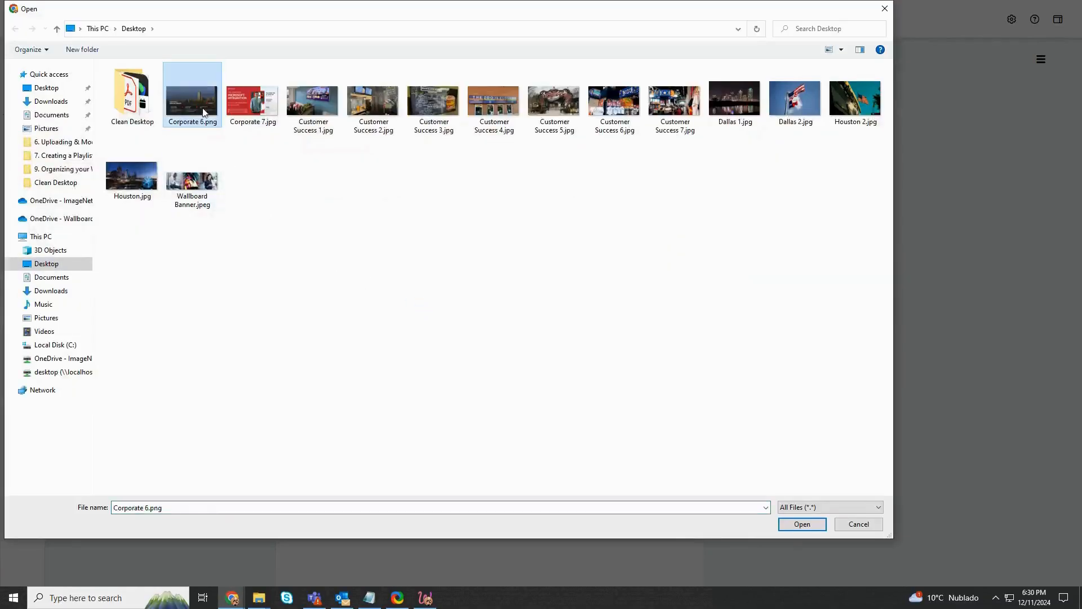
{"action": "left_click", "coordinate": [250, 116], "text": "ctrl"}
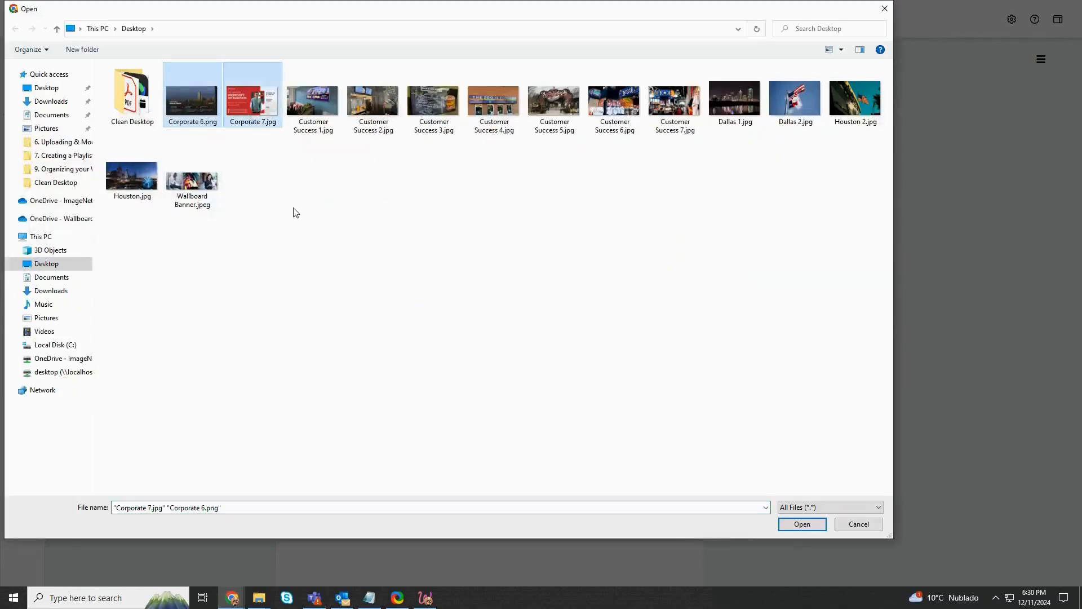
{"action": "left_click", "coordinate": [814, 525]}
{"action": "left_click", "coordinate": [789, 487]}
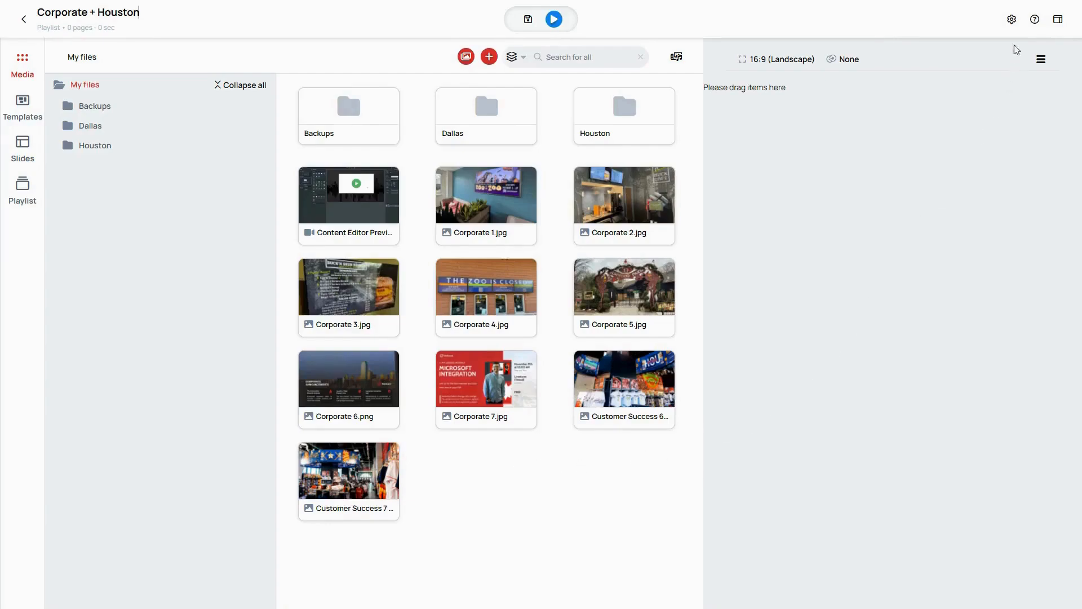
Set the playlist's default duration to 15 seconds in the playlist settings
{"action": "left_click", "coordinate": [1012, 19]}
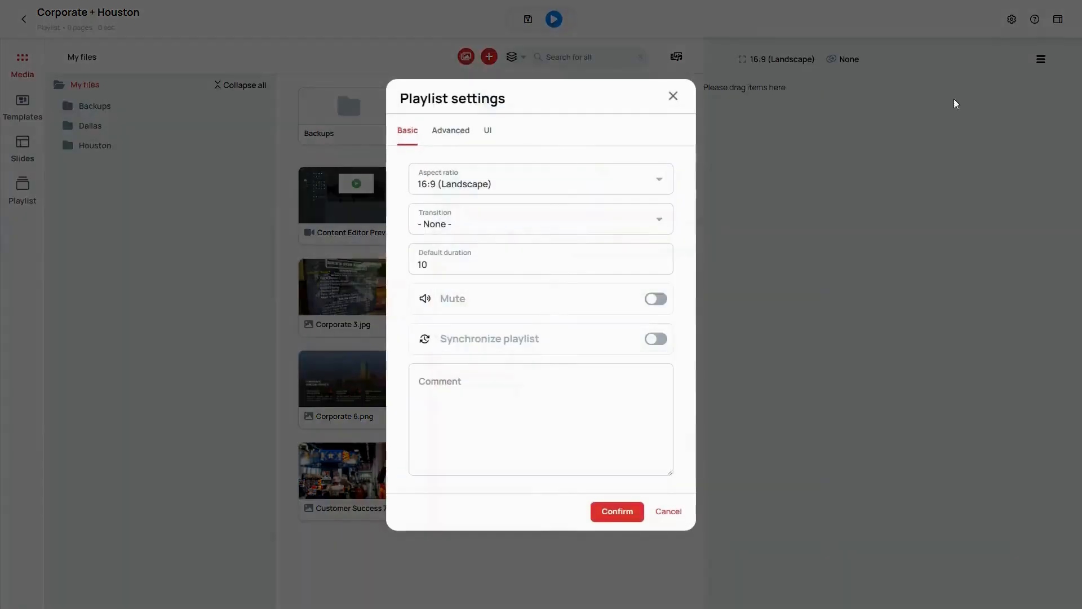
{"action": "left_click", "coordinate": [447, 267]}
{"action": "double_click", "coordinate": [447, 267]}
{"action": "type", "text": "15"}
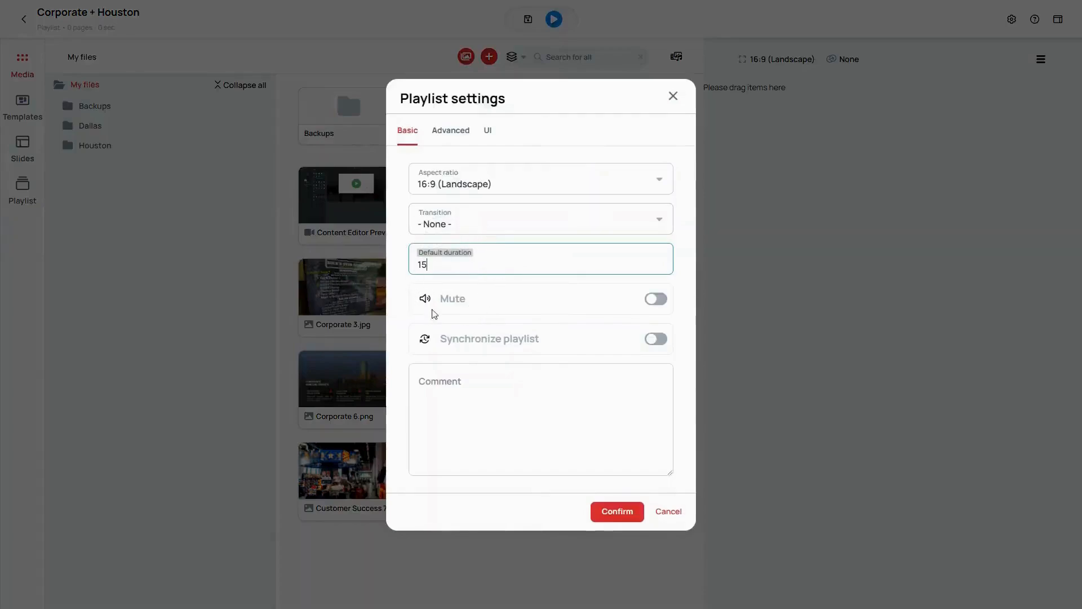
{"action": "left_click", "coordinate": [611, 511]}
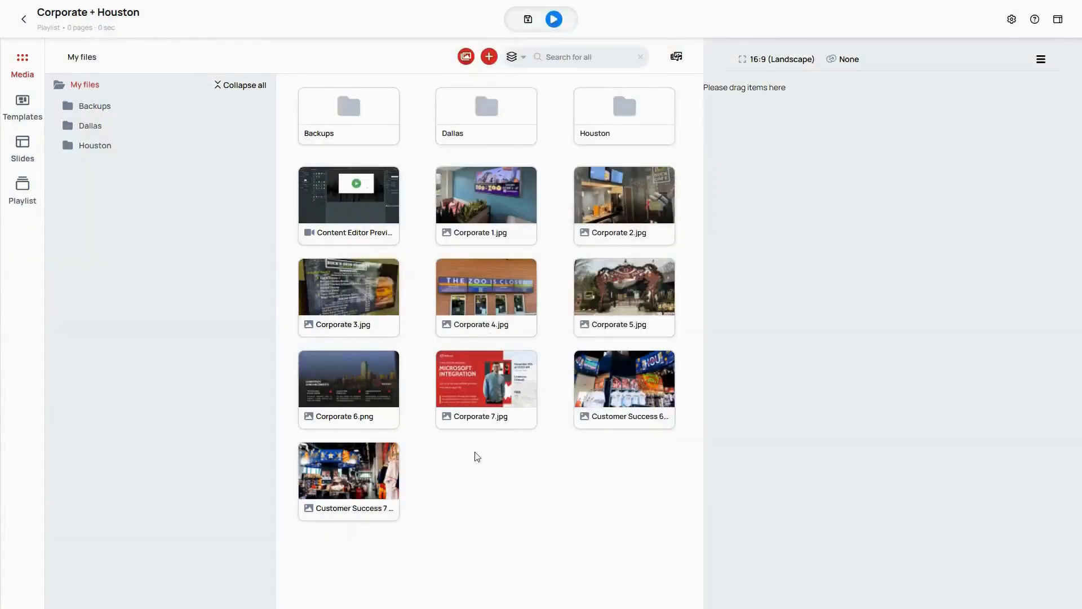
Add Corporate 6.png and Corporate 7.jpg to the playlist and place Corporate 7.jpg first
{"action": "left_click_drag", "start_coordinate": [322, 381], "coordinate": [773, 188]}
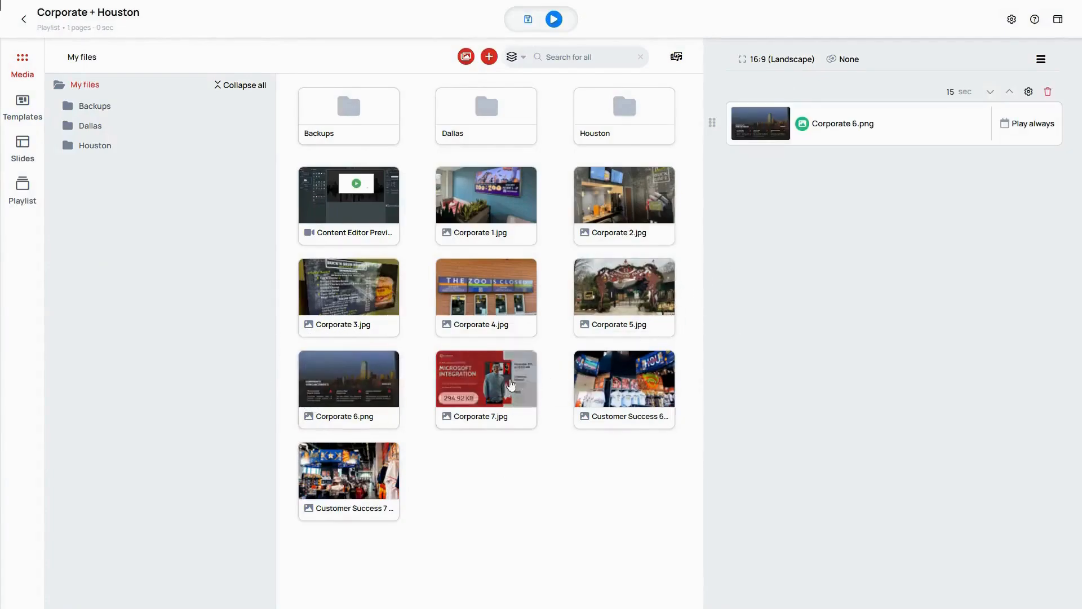
{"action": "left_click_drag", "start_coordinate": [511, 385], "coordinate": [846, 261]}
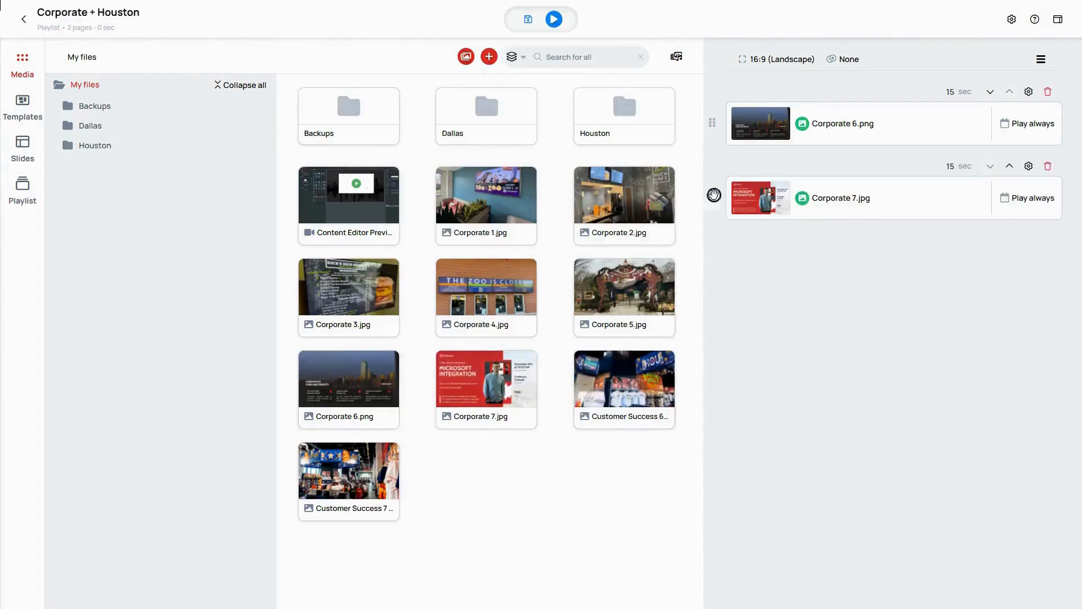
{"action": "left_click_drag", "start_coordinate": [713, 197], "coordinate": [713, 124]}
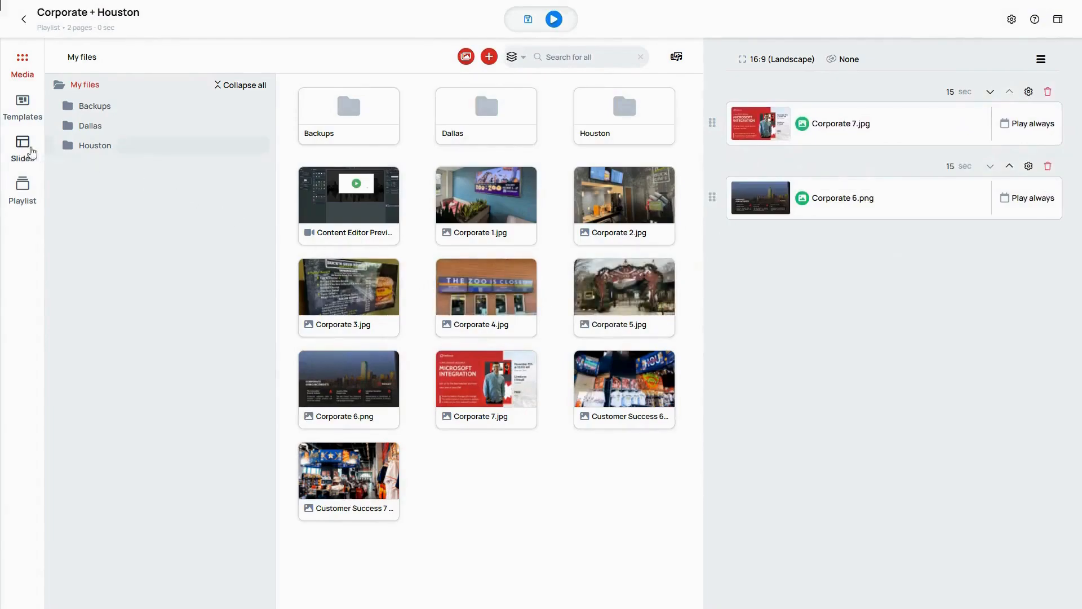
Add the Birthday Slide to the end of the playlist, after Corporate 6.png
{"action": "left_click", "coordinate": [23, 149]}
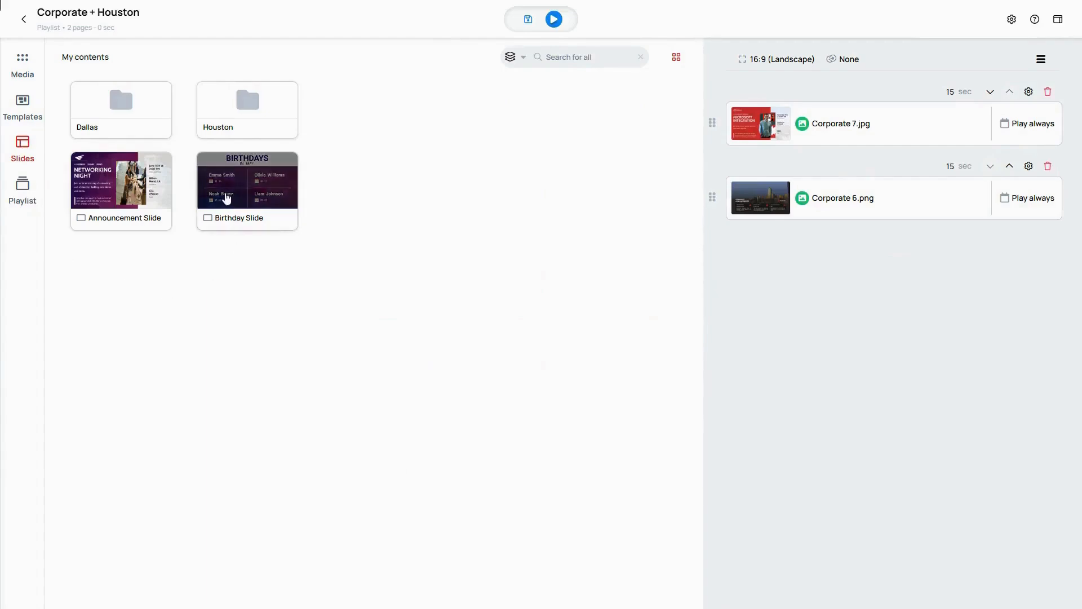
{"action": "left_click", "coordinate": [224, 192]}
{"action": "left_click_drag", "start_coordinate": [224, 192], "coordinate": [765, 296]}
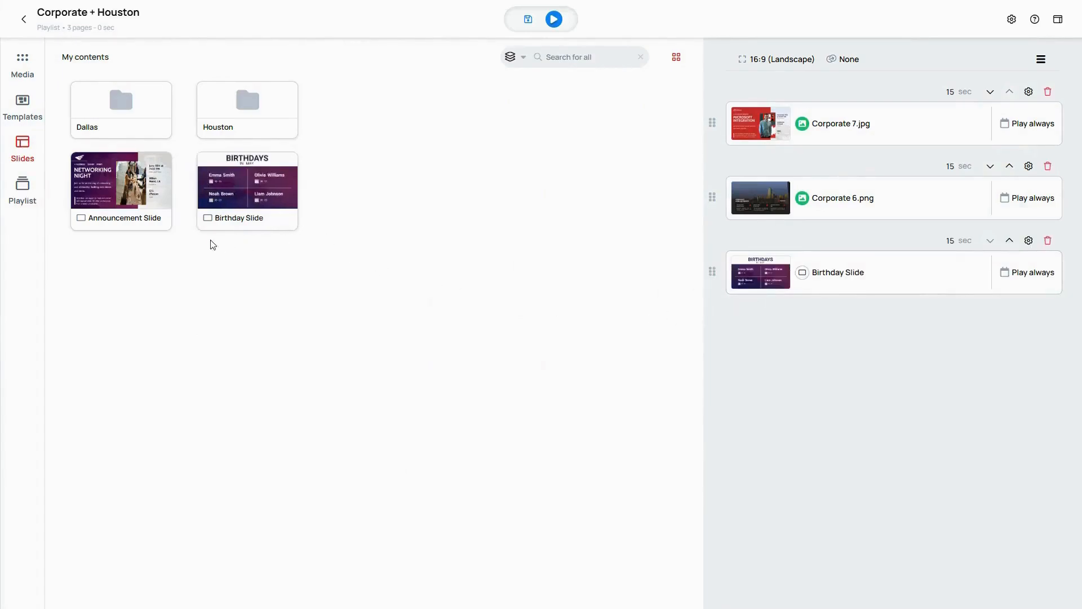
Add the Weather Slide template between Corporate 7.jpg and Corporate 6.png, and the Welcome Slide template at the start of the playlist
{"action": "left_click", "coordinate": [22, 106]}
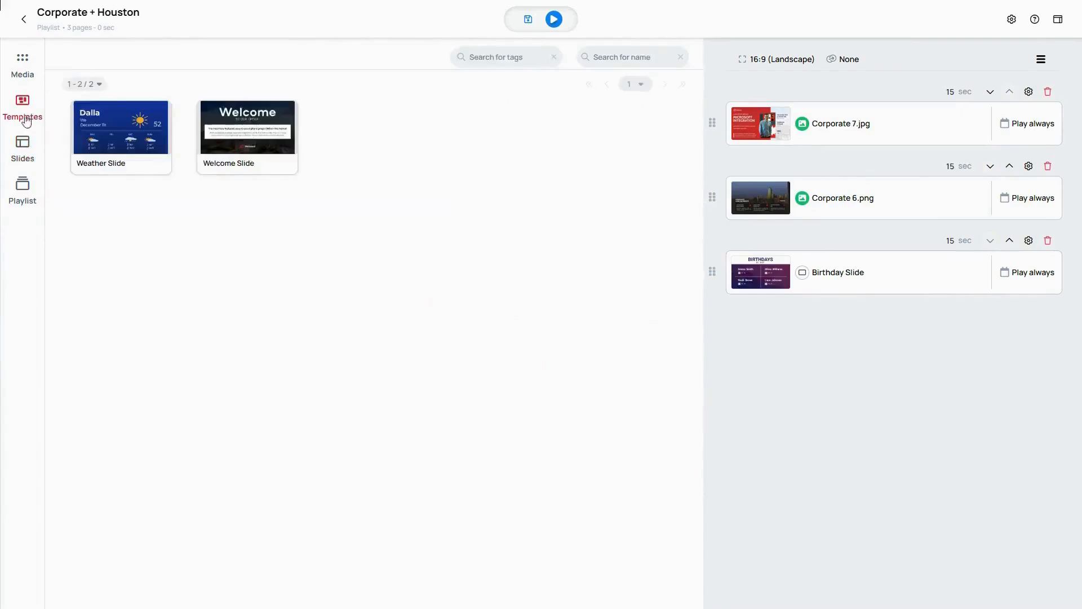
{"action": "left_click", "coordinate": [151, 158]}
{"action": "left_click_drag", "start_coordinate": [151, 157], "coordinate": [762, 181]}
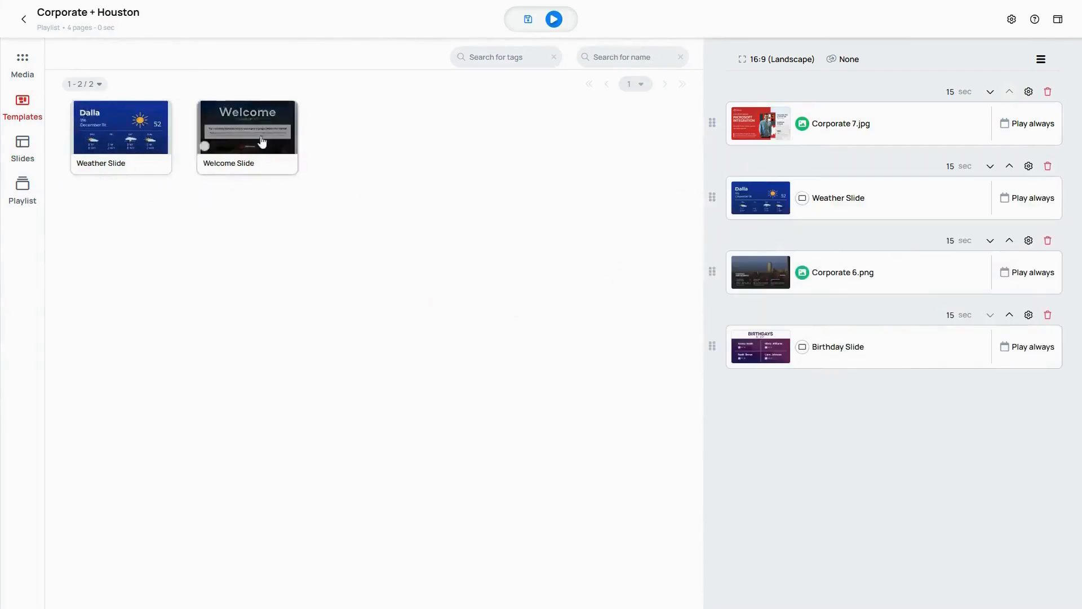
{"action": "left_click_drag", "start_coordinate": [260, 143], "coordinate": [726, 99]}
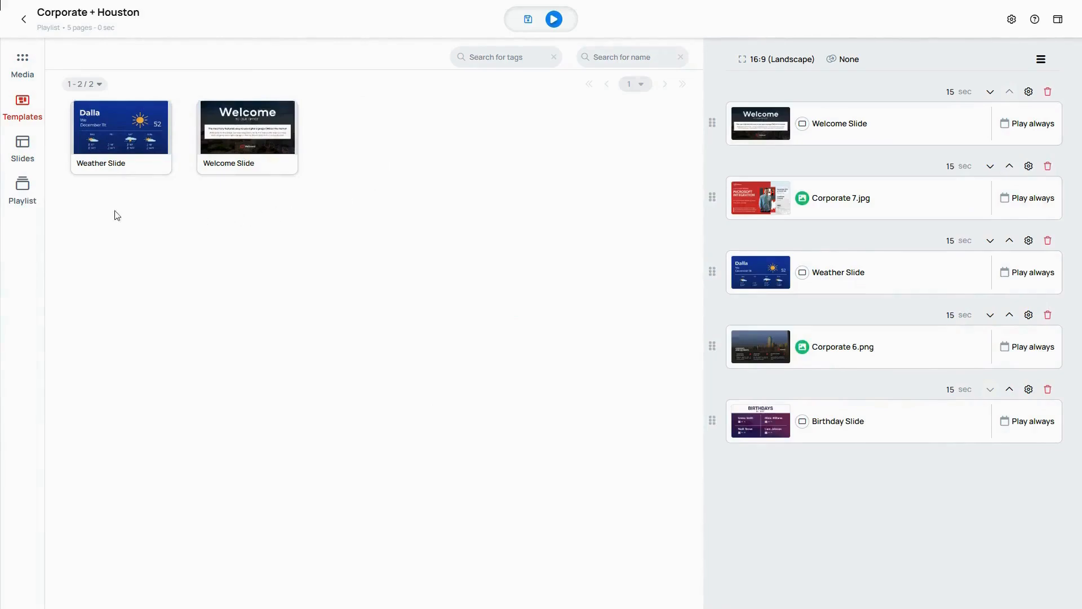
Nest the Houston Playlist from the Houston folder between Corporate 7.jpg and the Weather Slide
{"action": "left_click", "coordinate": [31, 204]}
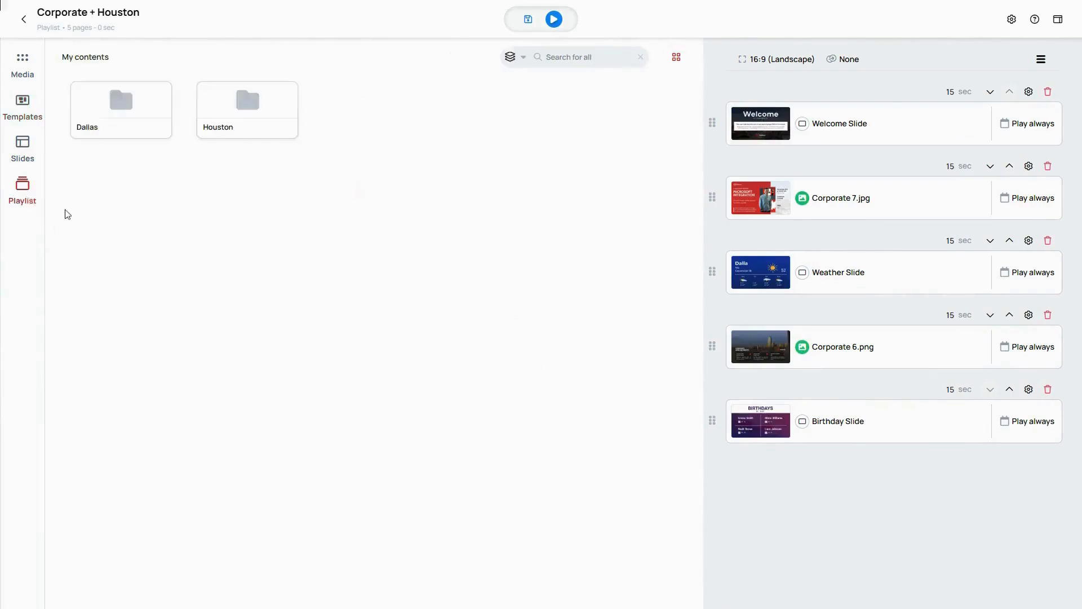
{"action": "left_click", "coordinate": [262, 116]}
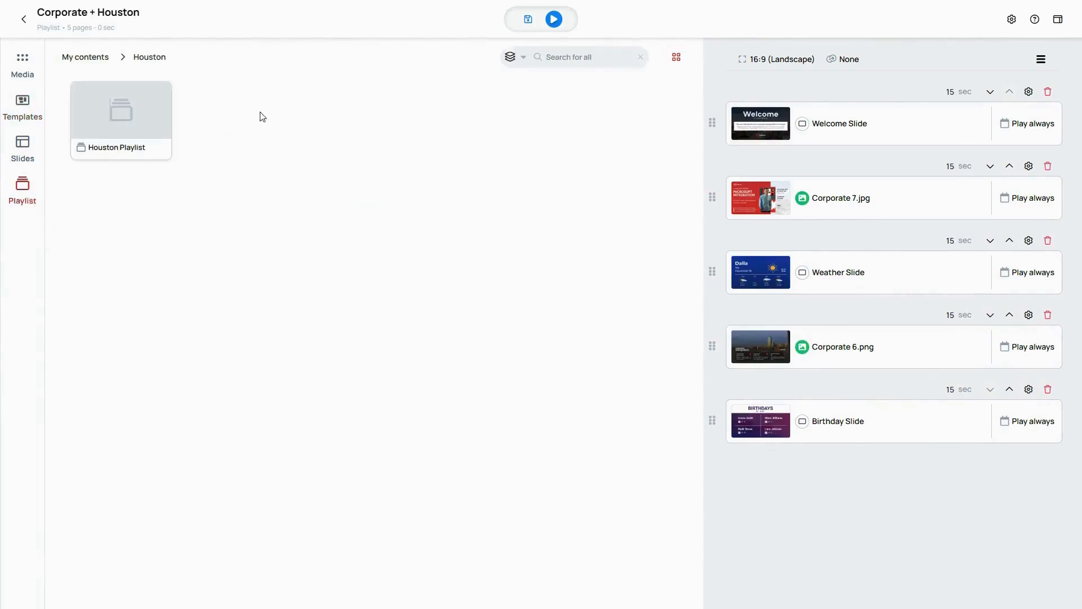
{"action": "left_click_drag", "start_coordinate": [138, 124], "coordinate": [767, 251]}
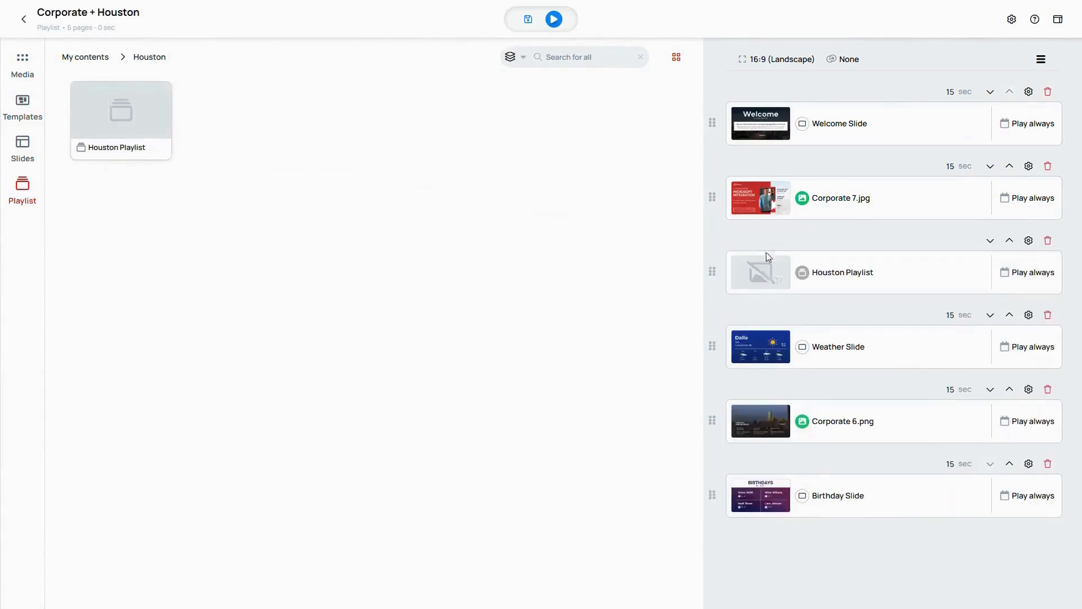
Set the nested Houston Playlist's item shuffle mode to Balanced and its ordering mode to Random, and save the page settings
{"action": "left_click", "coordinate": [1028, 243]}
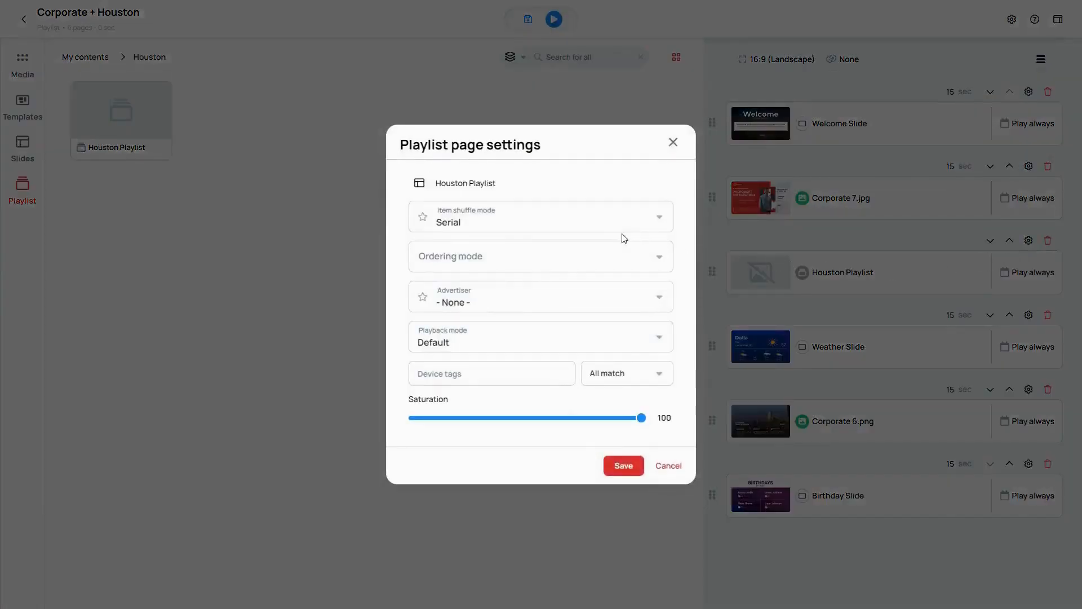
{"action": "left_click", "coordinate": [601, 224]}
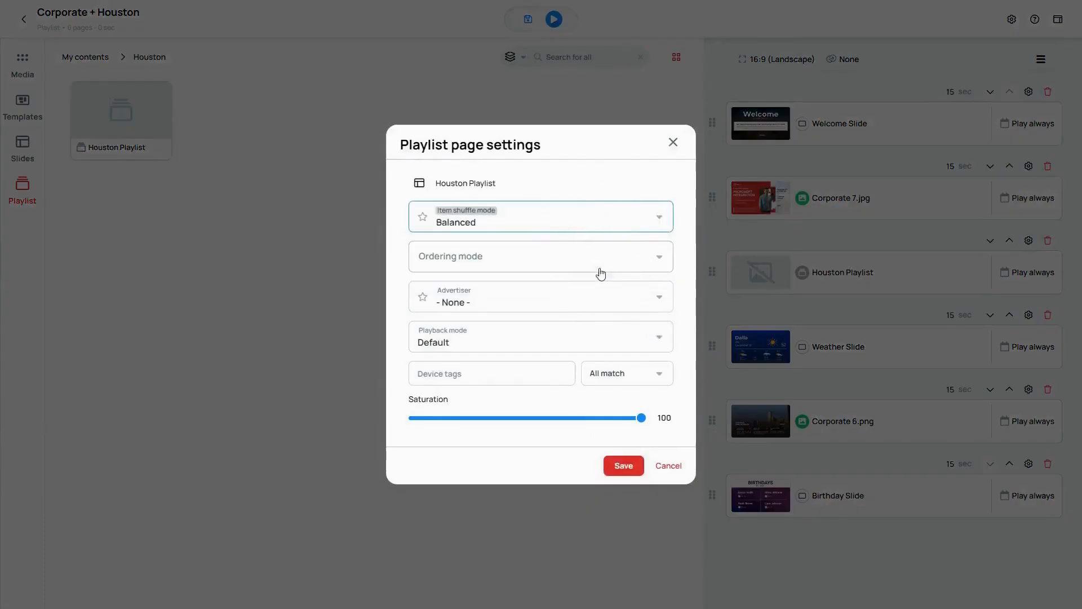
{"action": "left_click", "coordinate": [562, 261]}
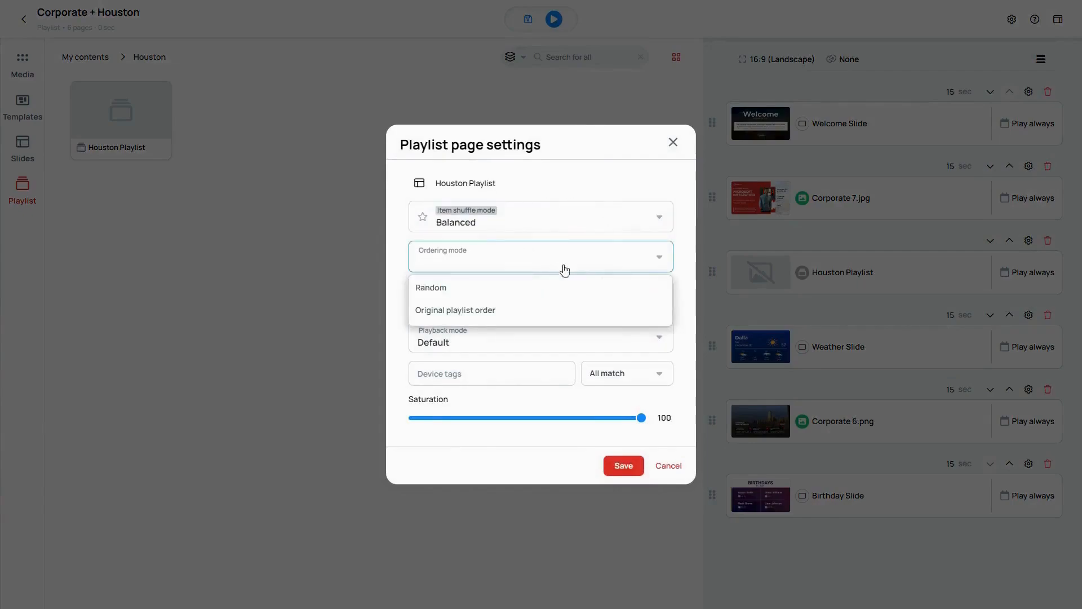
{"action": "left_click", "coordinate": [560, 288]}
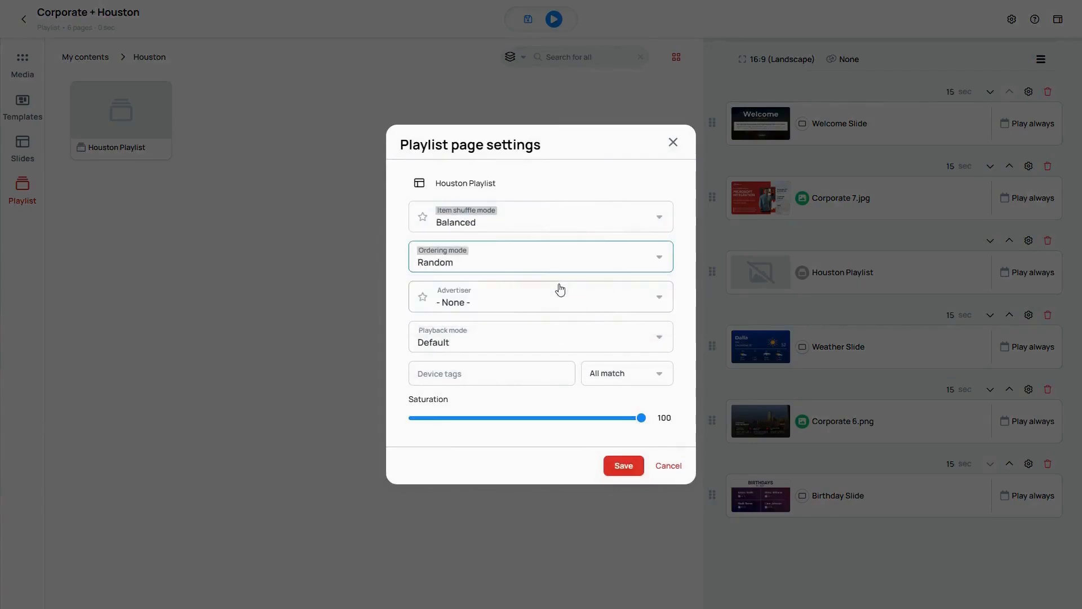
{"action": "left_click", "coordinate": [624, 465]}
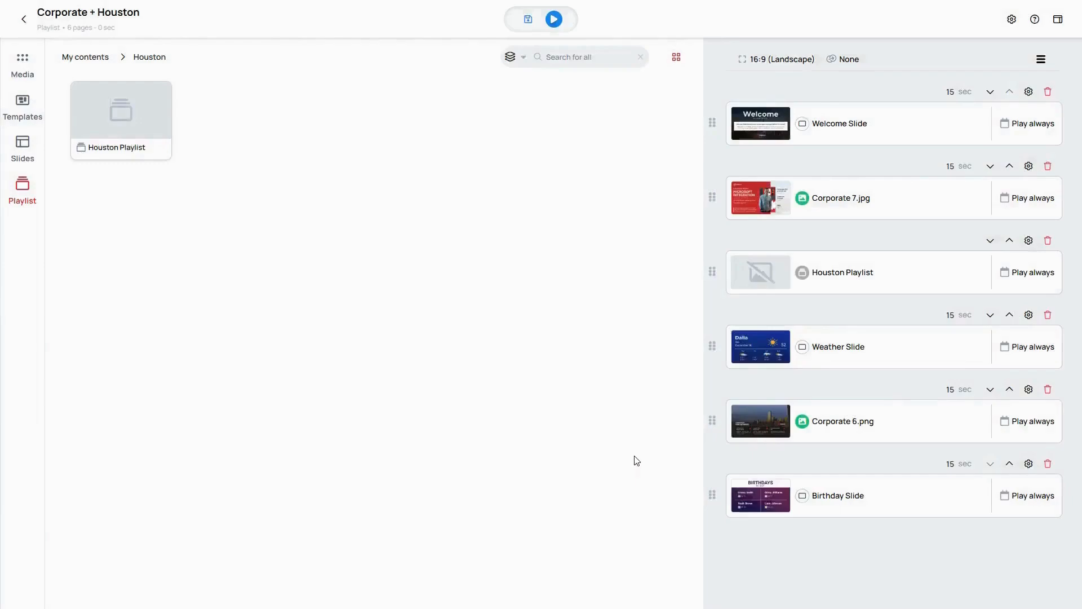
Save the Corporate + Houston playlist and play its preview
{"action": "left_click", "coordinate": [528, 20]}
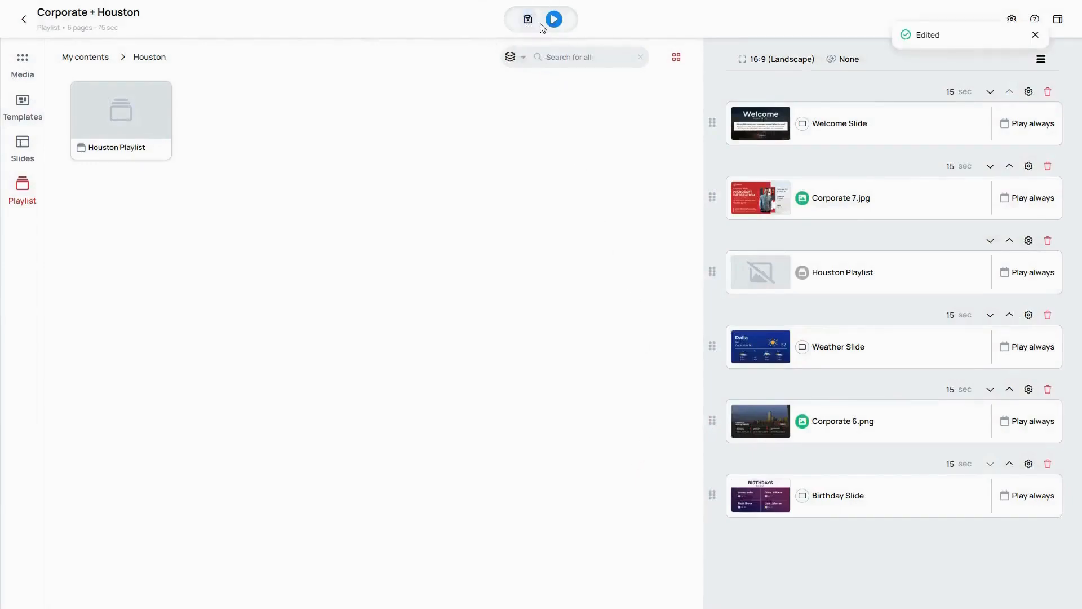
{"action": "left_click", "coordinate": [555, 20]}
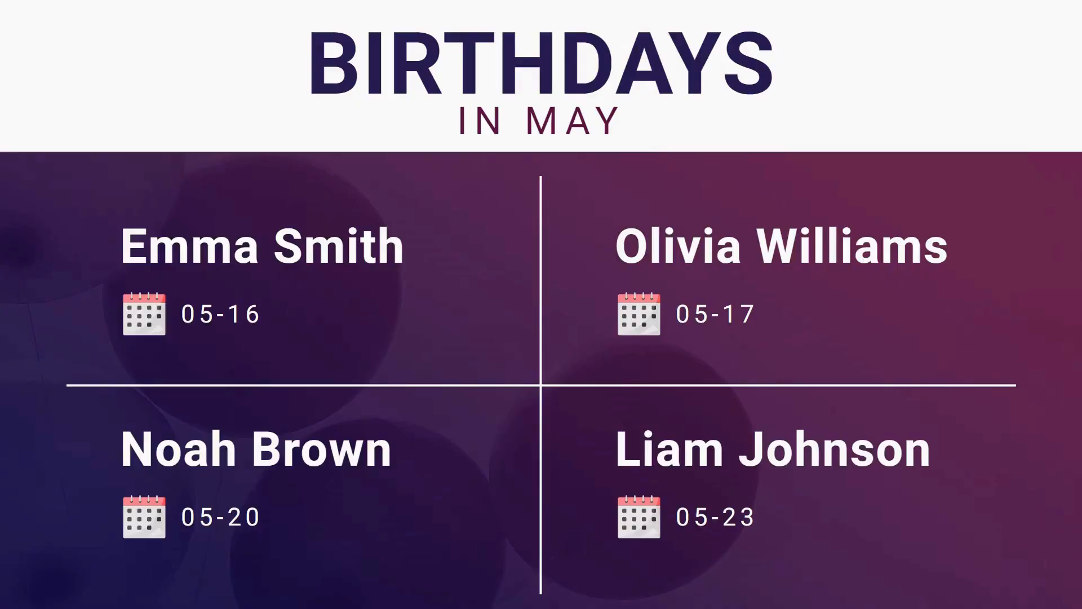